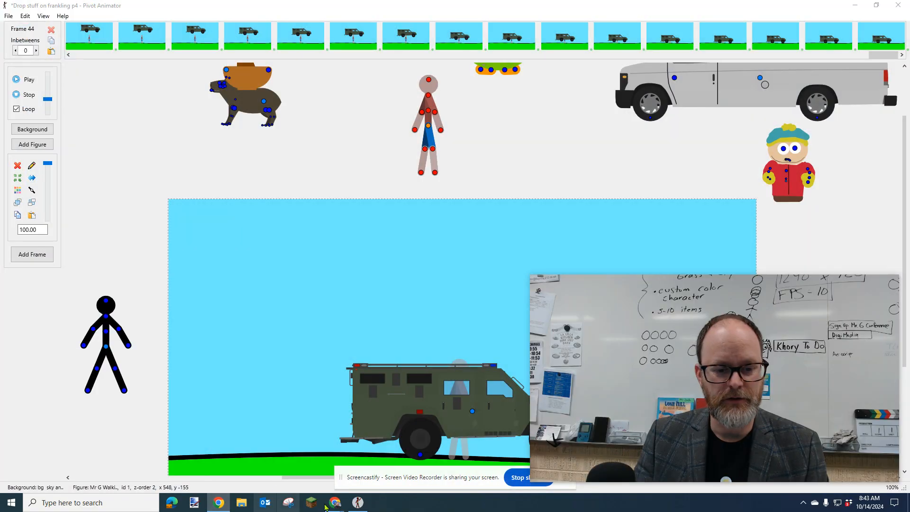
Switch to the browser, review the "Drop Stuff On Franklin - A Lesson in Anticipation" assignment in a maximized window, and return to the animation
mouse_move(341, 507)
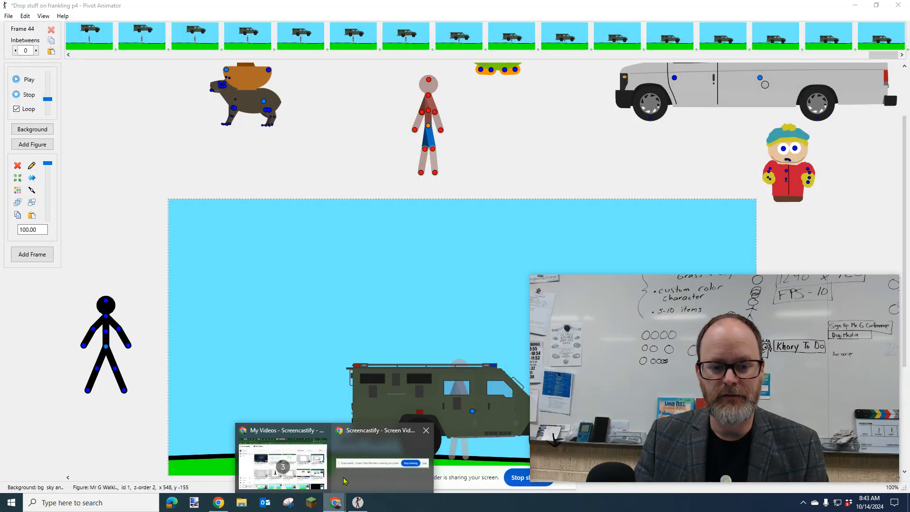
click(282, 458)
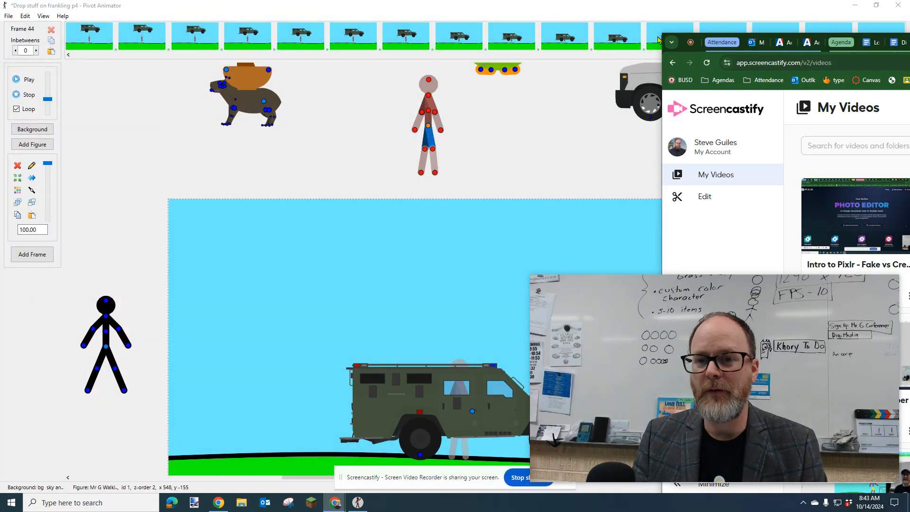
drag(661, 34, 909, 128)
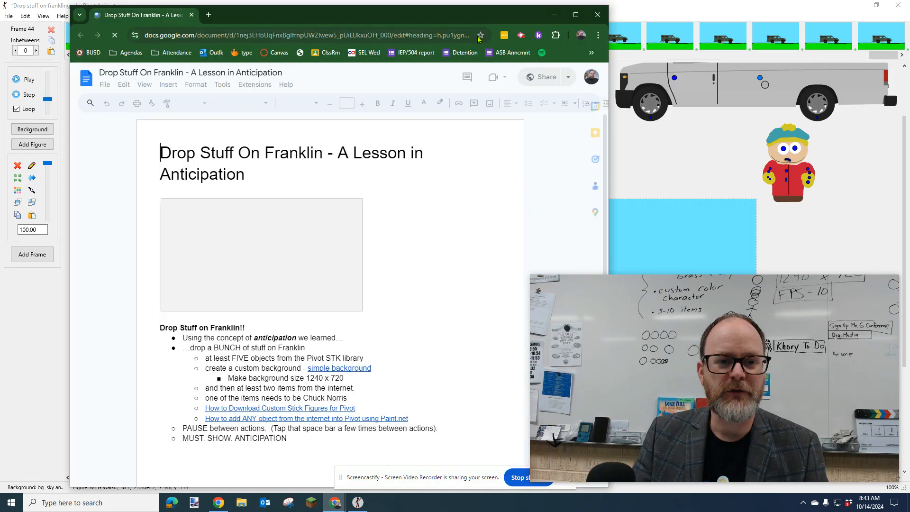
click(576, 16)
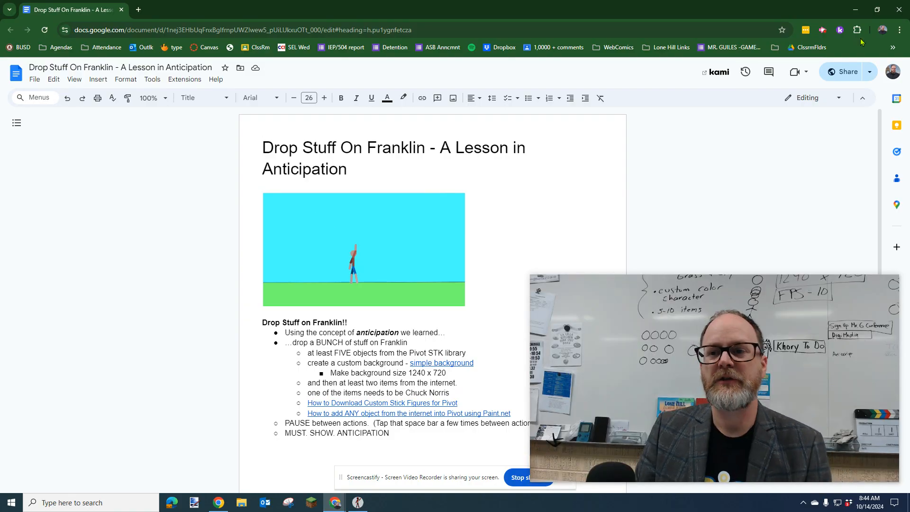
click(856, 10)
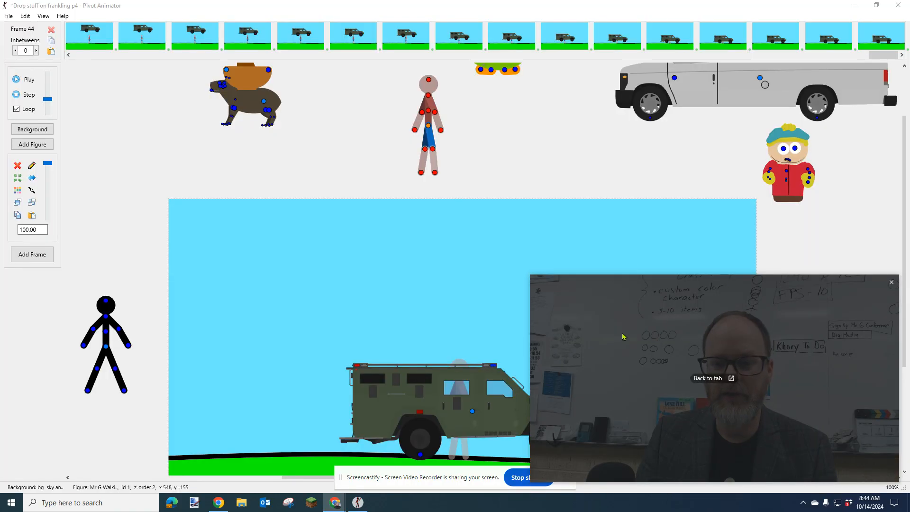
Play the animation to preview the scene with the standing figure and falling vehicle, and stop the playback
drag(542, 196, 762, 302)
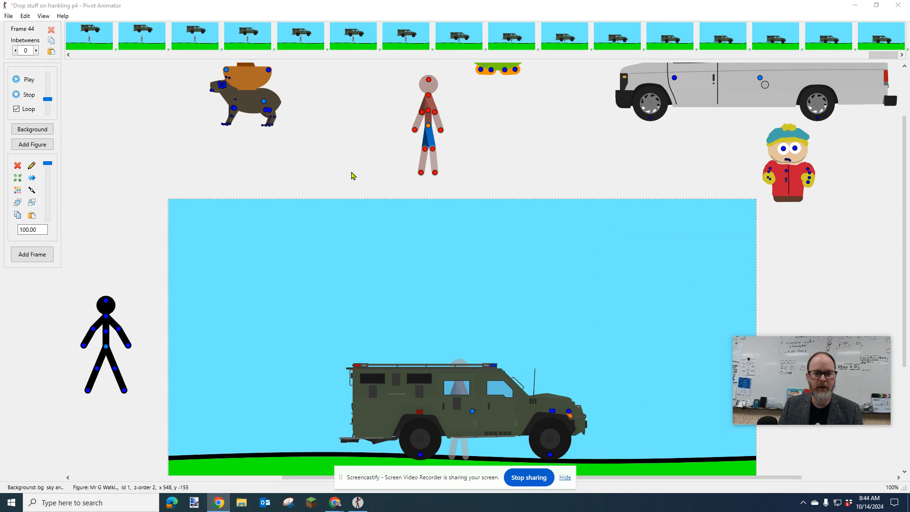
click(28, 79)
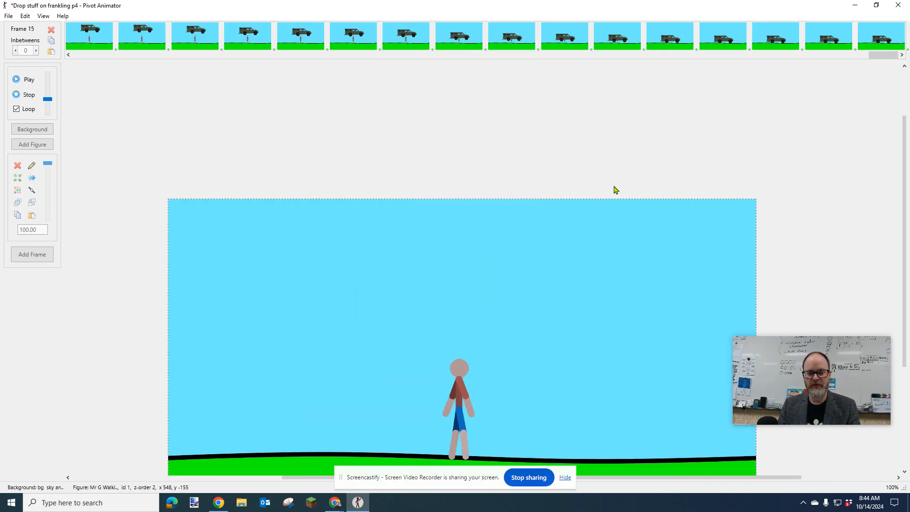
click(21, 94)
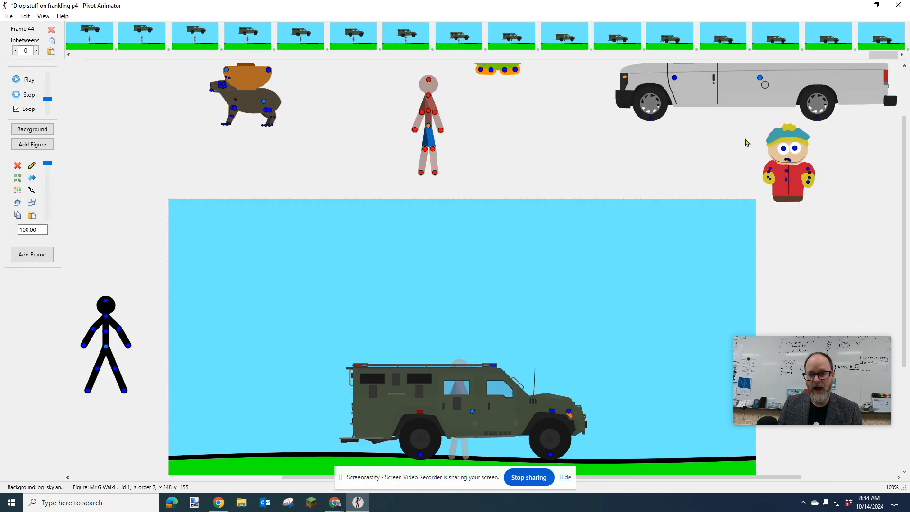
Delete frames 1 to 6, which contain only the black stick figure, from the start of the timeline
scroll(574, 198, down, 3)
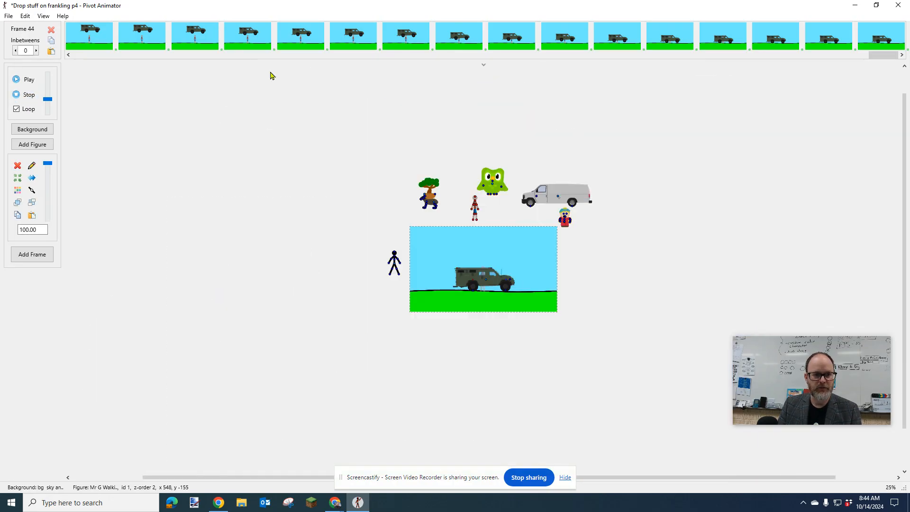
drag(878, 55, 96, 55)
click(402, 40)
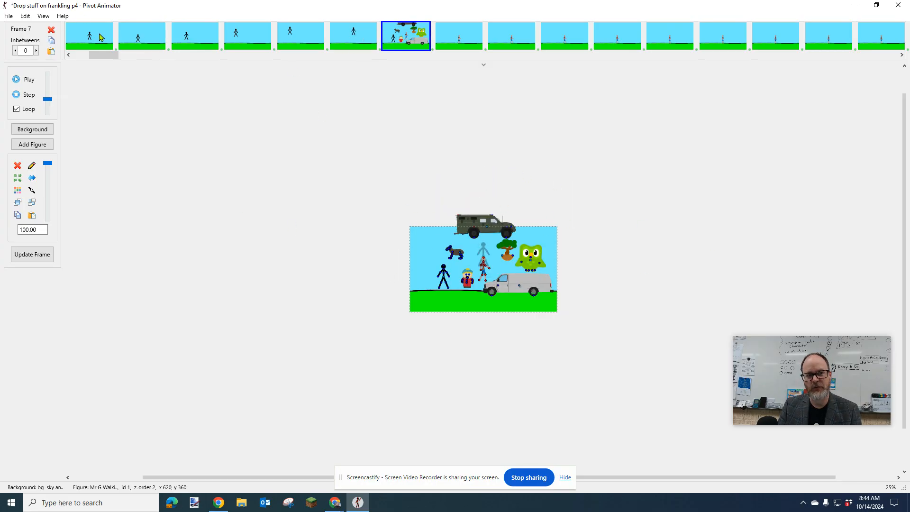
click(352, 47)
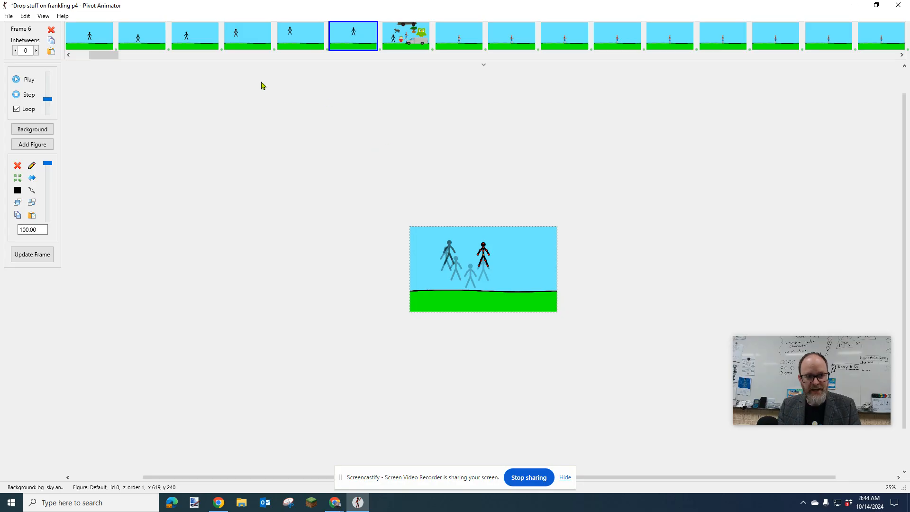
shift+click(87, 38)
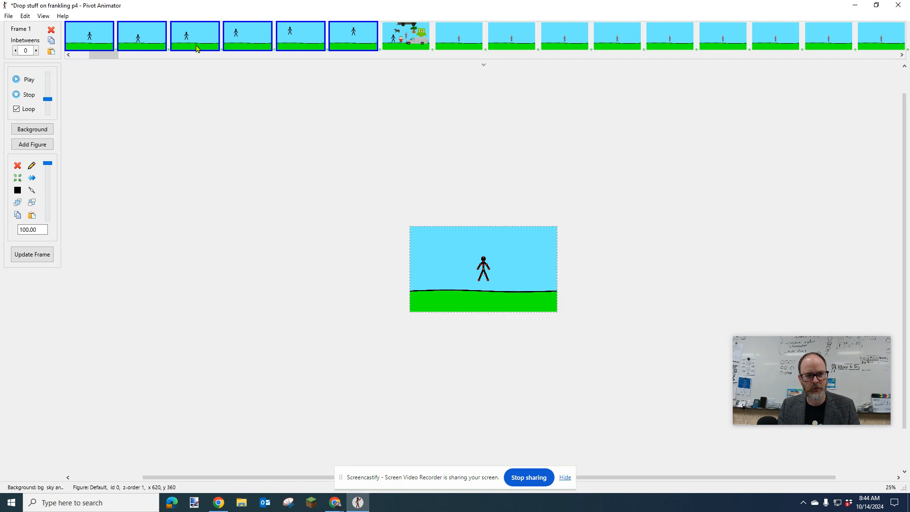
click(52, 30)
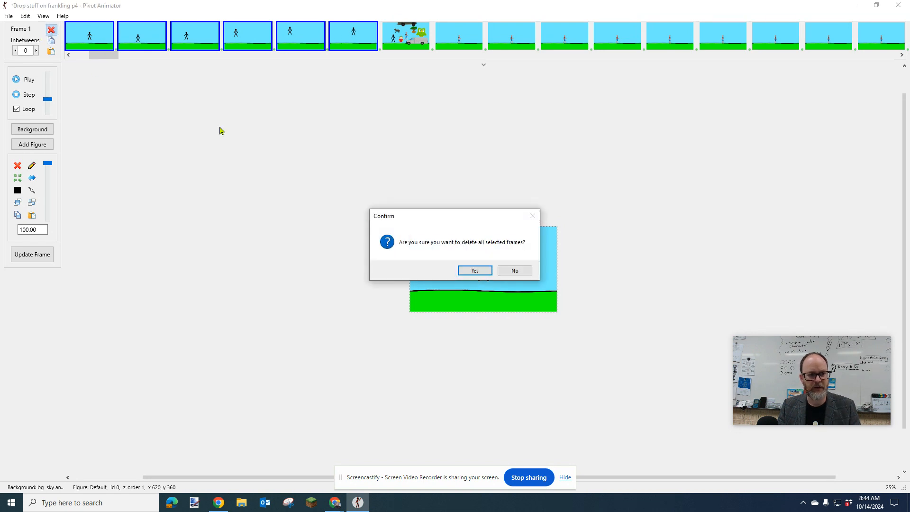
click(481, 270)
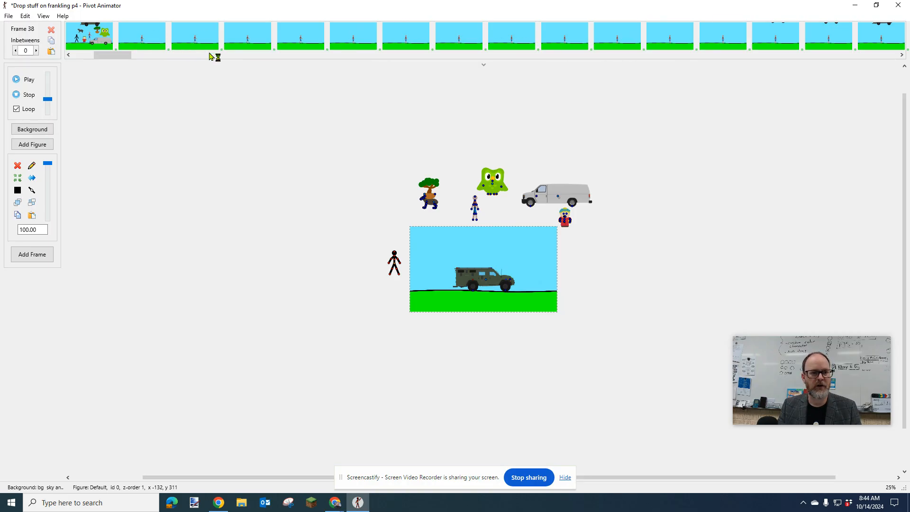
Multi-select frames 2 to 6 and delete frame 6 from the timeline
click(140, 36)
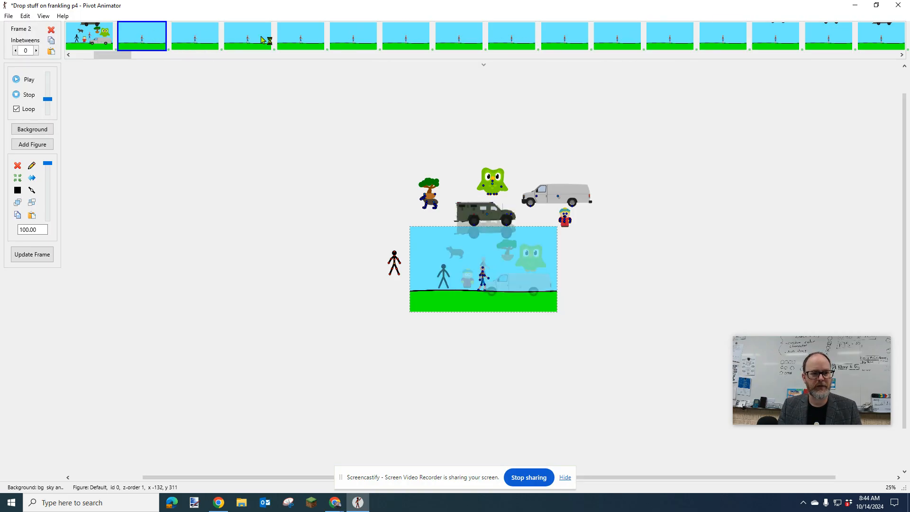
right_click(350, 37)
click(386, 75)
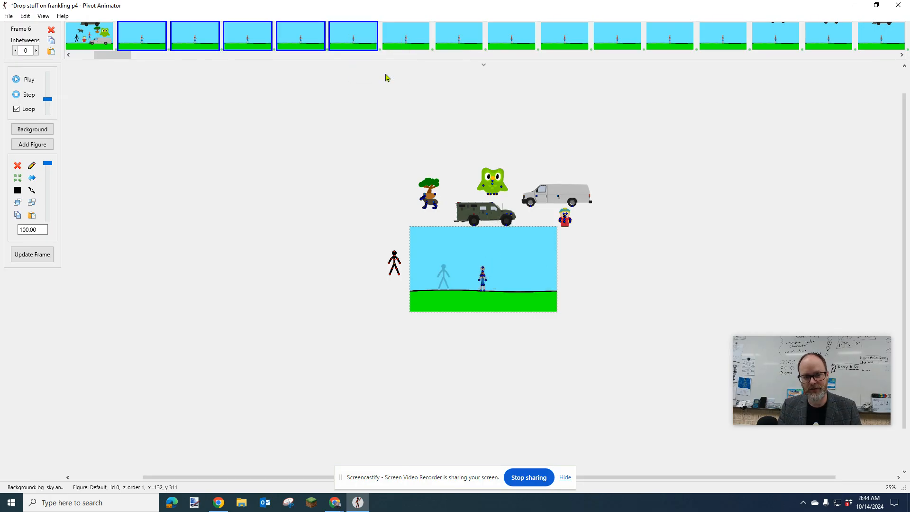
right_click(346, 40)
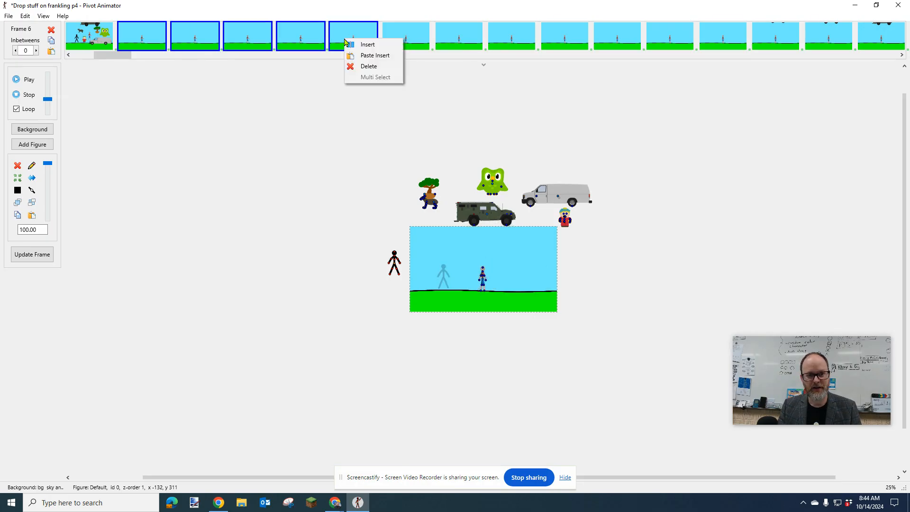
click(361, 67)
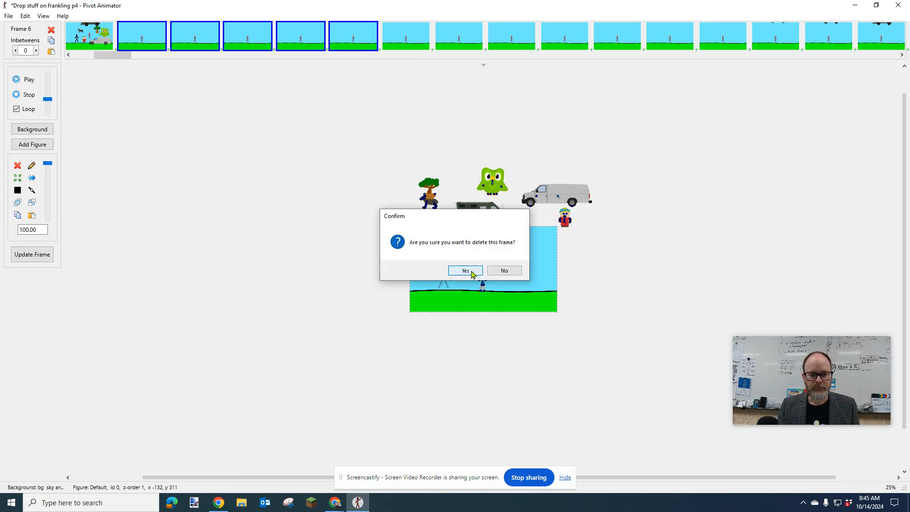
click(466, 270)
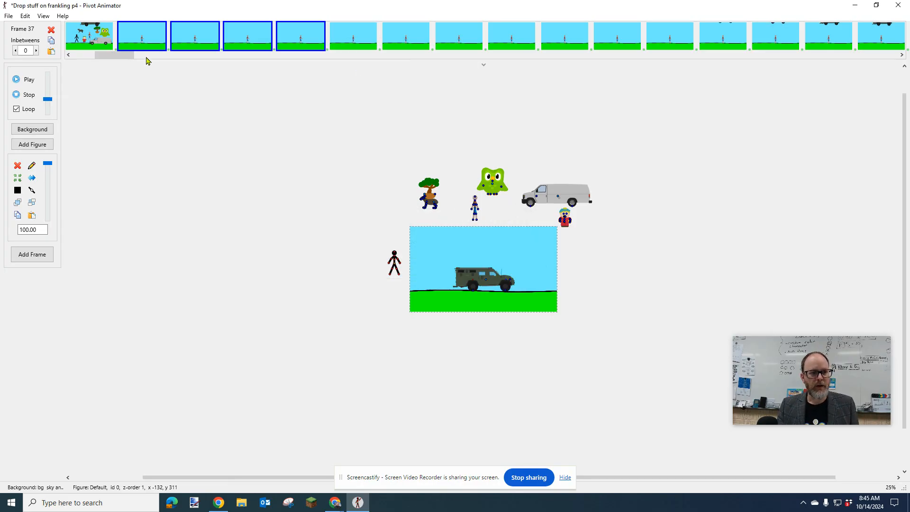
Preview the animation from its first frame and delete that frame, which is crowded with all the figures
click(80, 39)
click(17, 79)
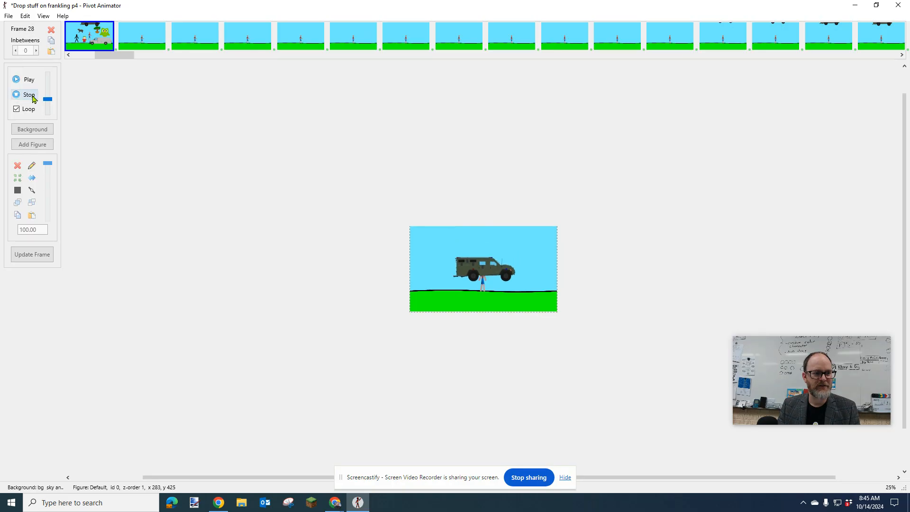
click(29, 94)
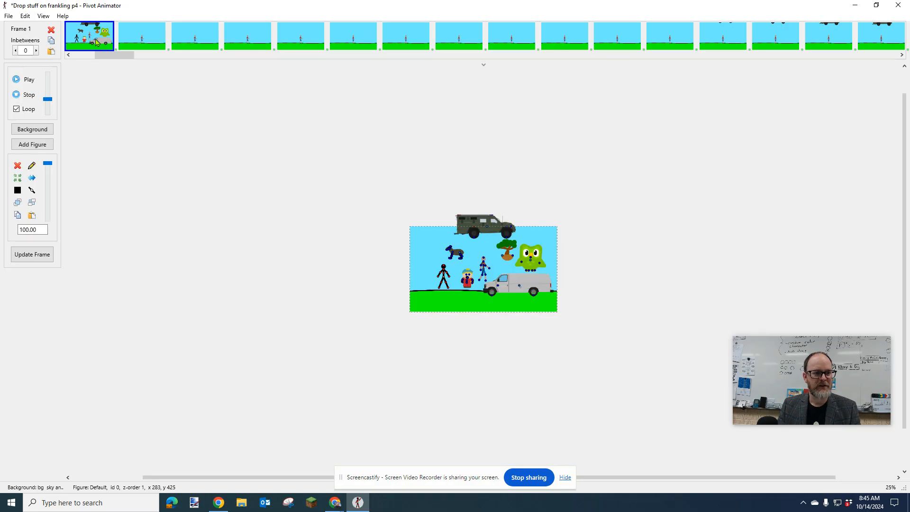
click(51, 29)
click(475, 271)
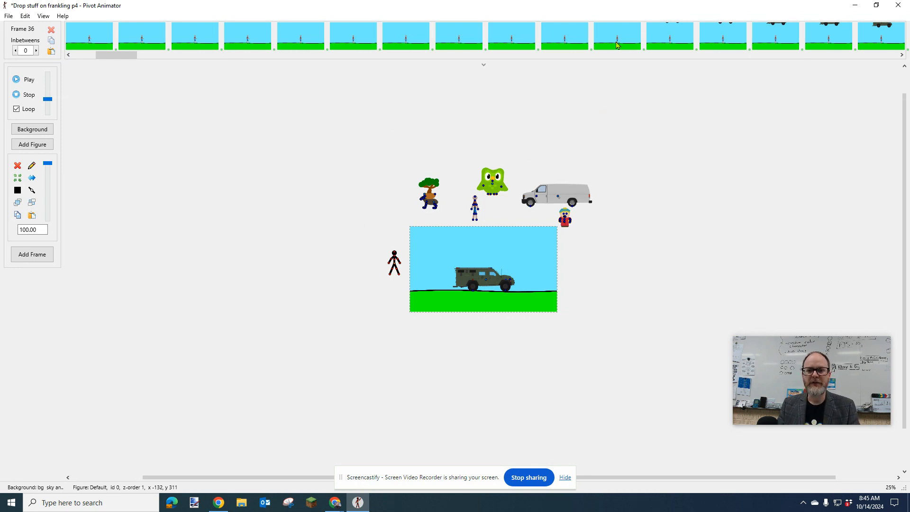
Adjust the animation's playback speed
click(503, 44)
click(373, 120)
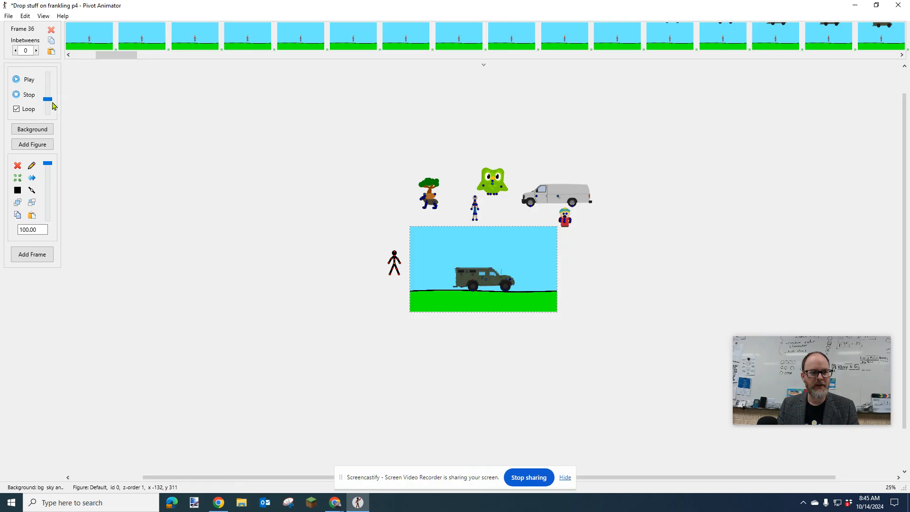
drag(49, 100, 49, 113)
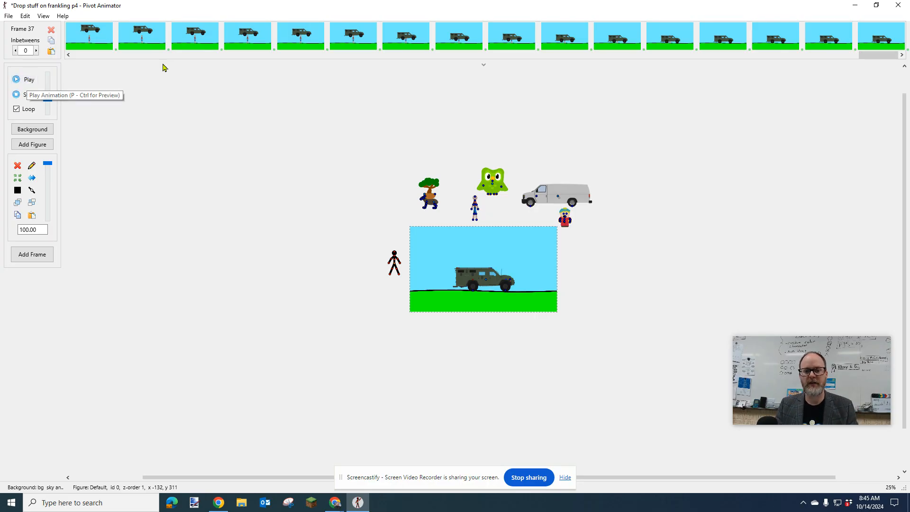
Go back and forth through the frames to examine how the armored vehicle drops onto the standing figure
scroll(535, 260, up, 4)
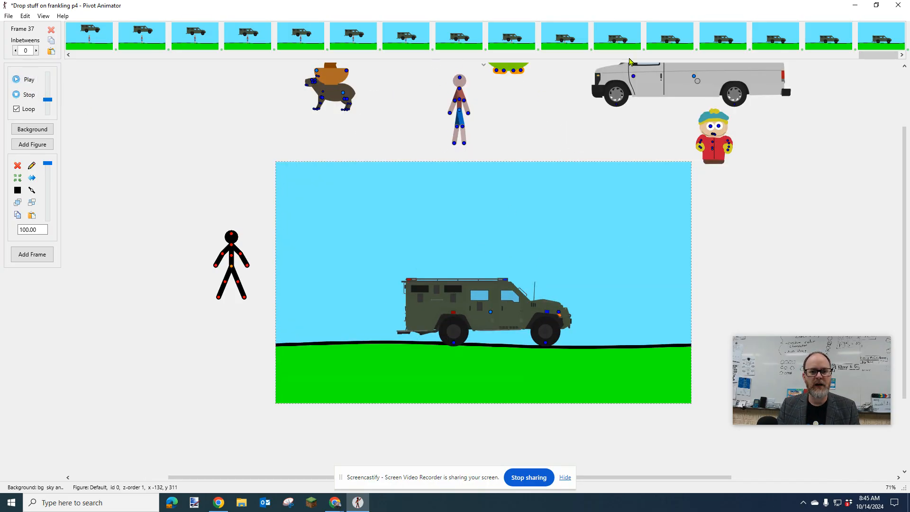
drag(878, 55, 368, 57)
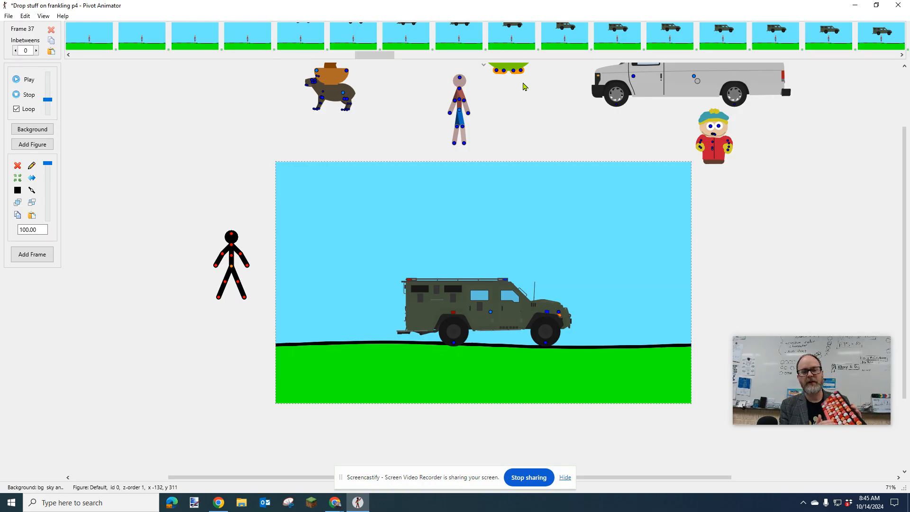
key(Left)
key(Left)
key(Left)
key(Left)
key(Left)
key(Left)
key(Left)
key(Left)
key(Left)
key(Left)
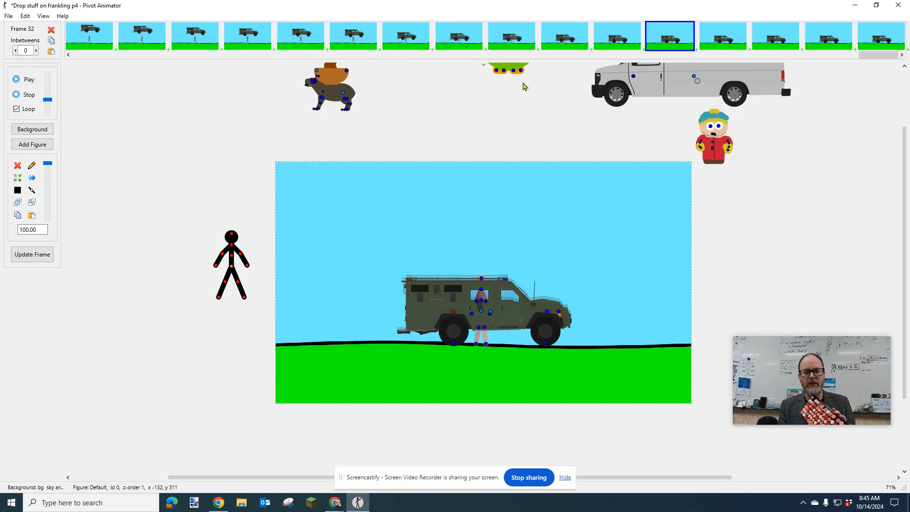
key(Left)
key(Left)
key(Left)
key(Left)
key(Left)
key(Left)
key(Left)
key(Left)
key(Left)
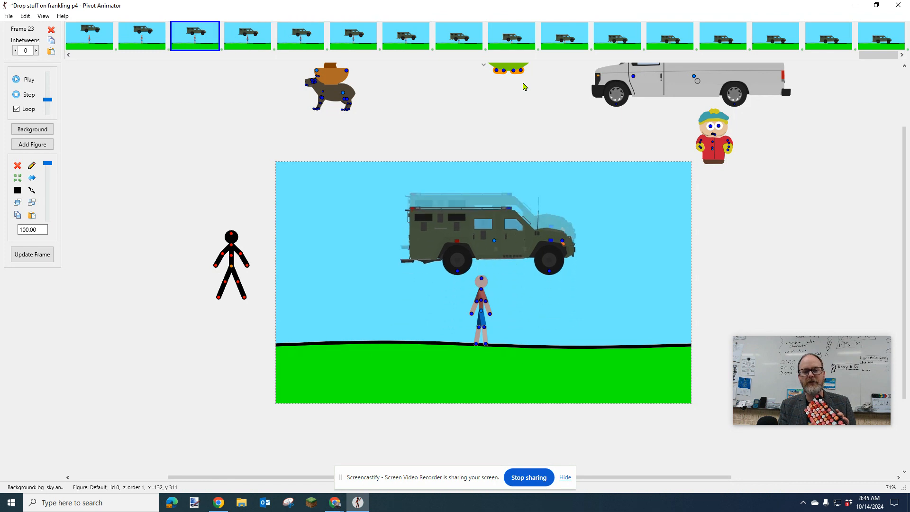
key(Left)
key(Left)
key(Left)
key(Left)
key(Left)
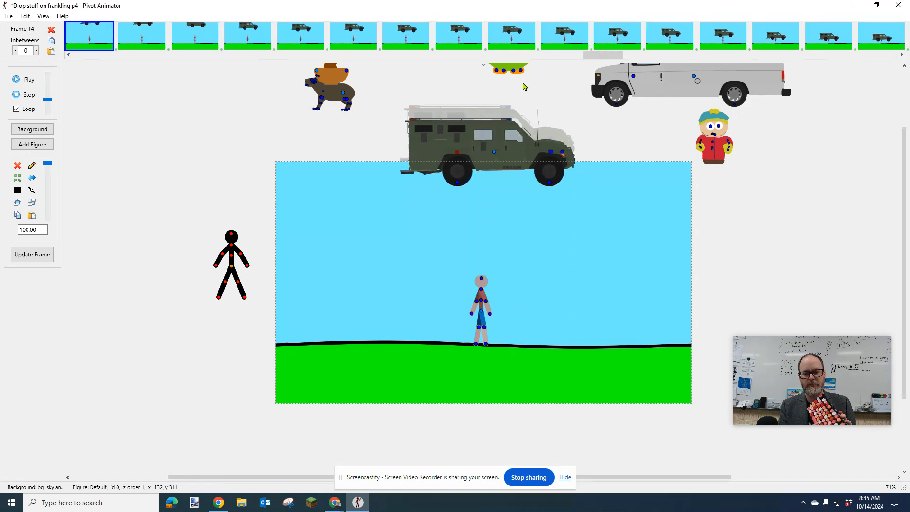
key(Right)
key(Right)
key(Right)
key(Right)
key(Right)
key(Right)
key(Right)
key(Right)
key(Right)
key(Right)
key(Right)
key(Right)
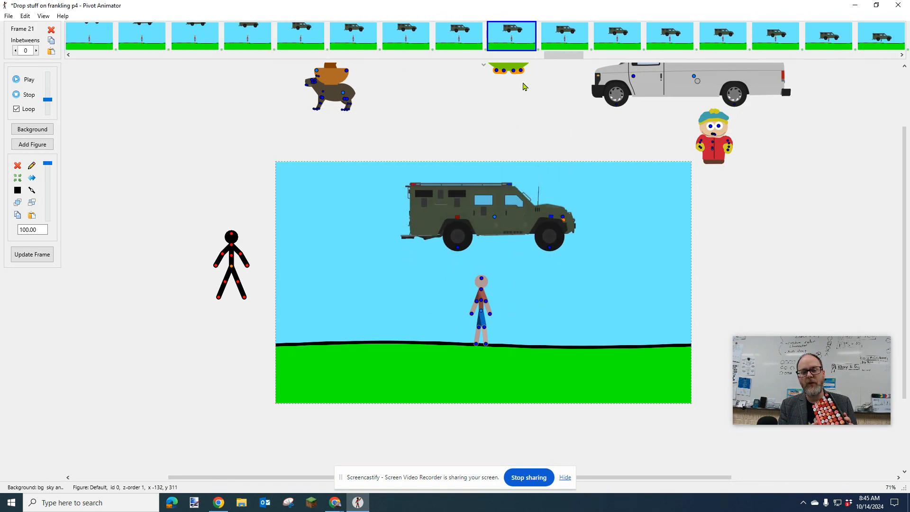
key(Right)
key(Right)
key(Right)
key(Right)
key(Left)
key(Left)
key(Left)
key(Left)
key(Left)
key(Left)
key(Left)
key(Left)
key(Left)
key(Left)
key(Left)
key(Left)
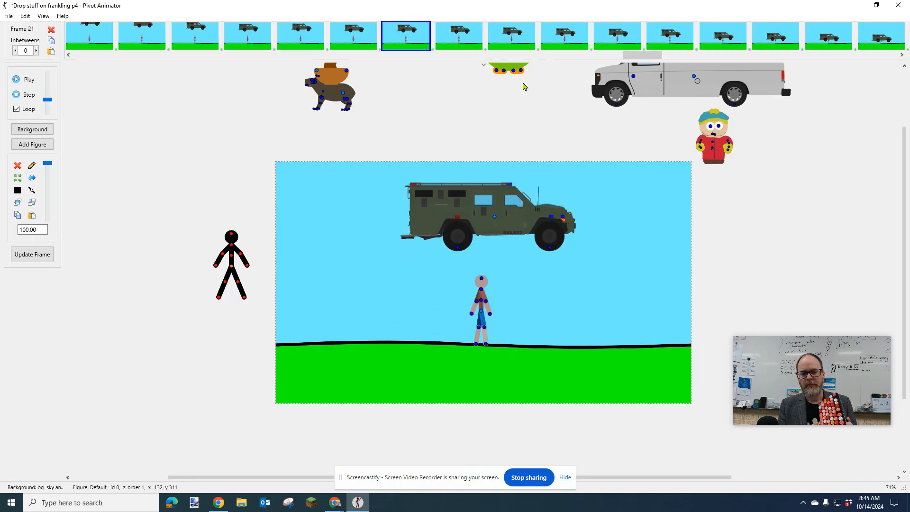
key(Left)
key(Left)
key(Left)
key(Left)
key(Left)
key(Left)
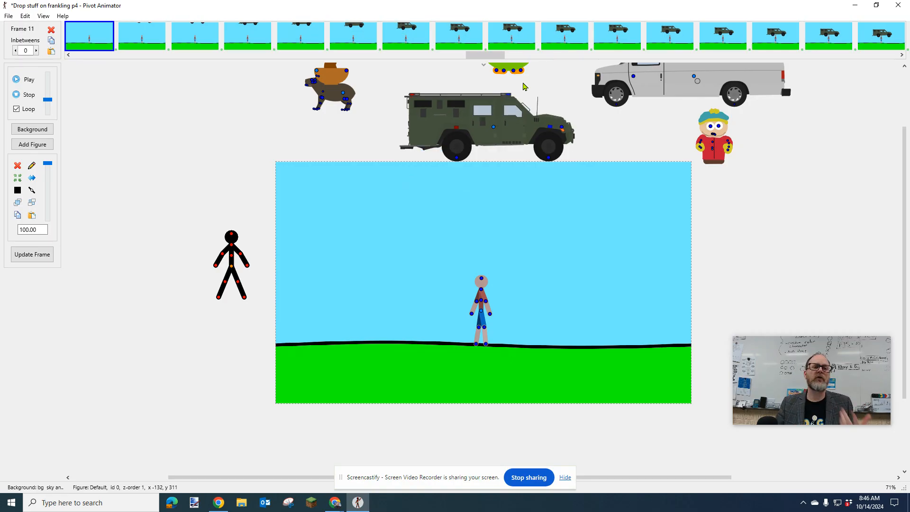
Compare the frames where the armored vehicle starts to enter the scene and select frame 13
key(Right)
key(Right)
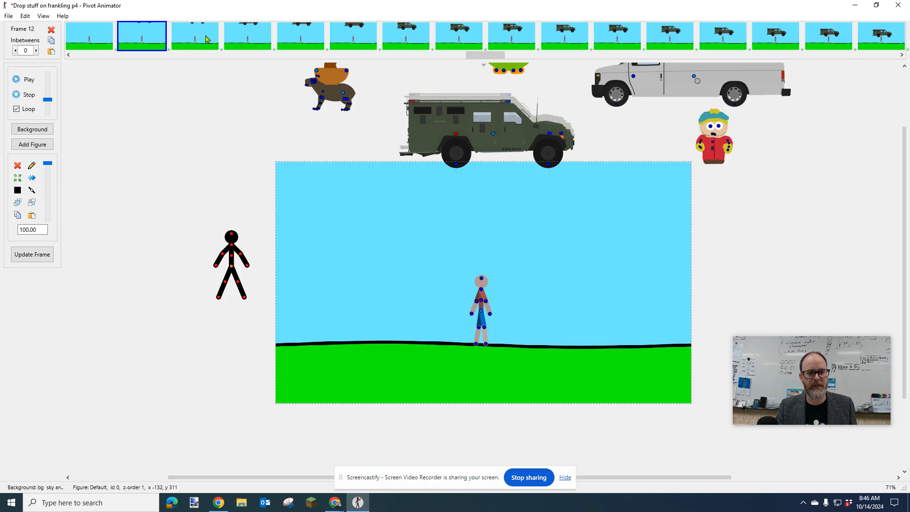
click(126, 38)
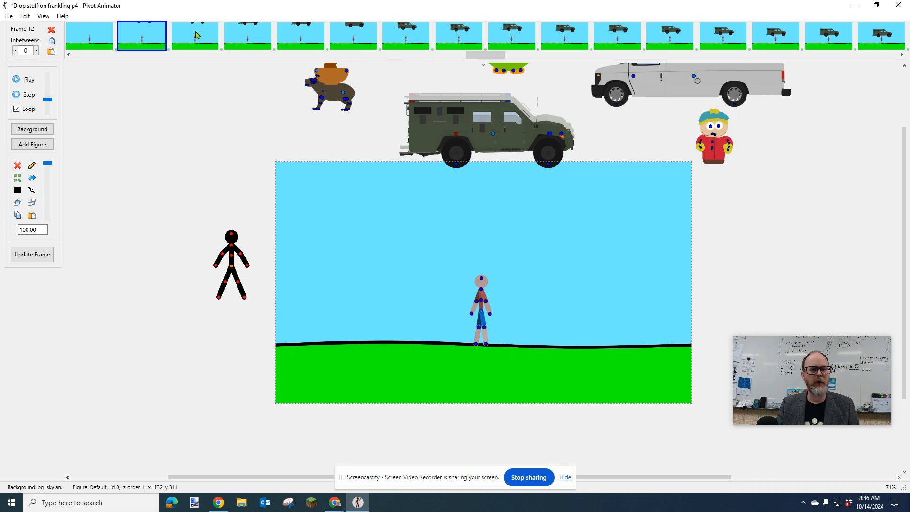
click(198, 38)
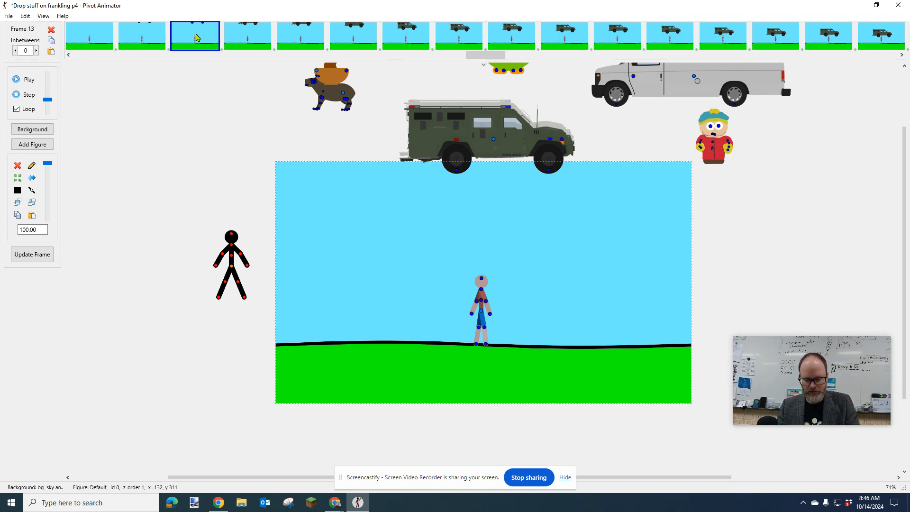
Step through frames 13 to 21 one at a time to examine the vehicle's spacing as it enters the scene
key(Right)
key(Right)
click(505, 198)
key(Right)
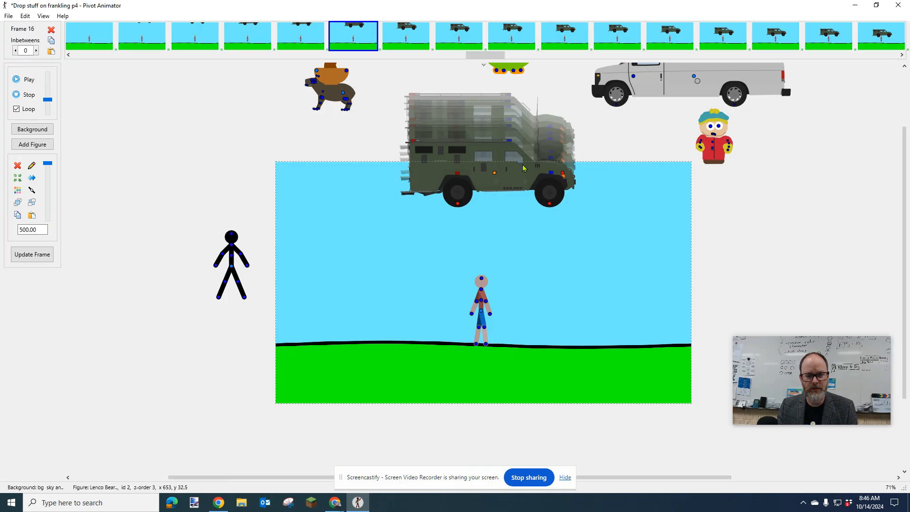
scroll(525, 161, up, 3)
key(Right)
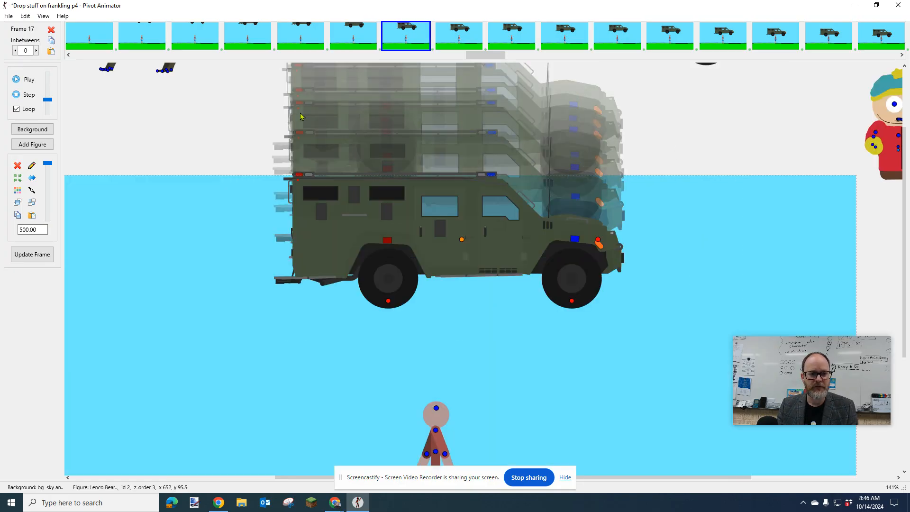
key(Right)
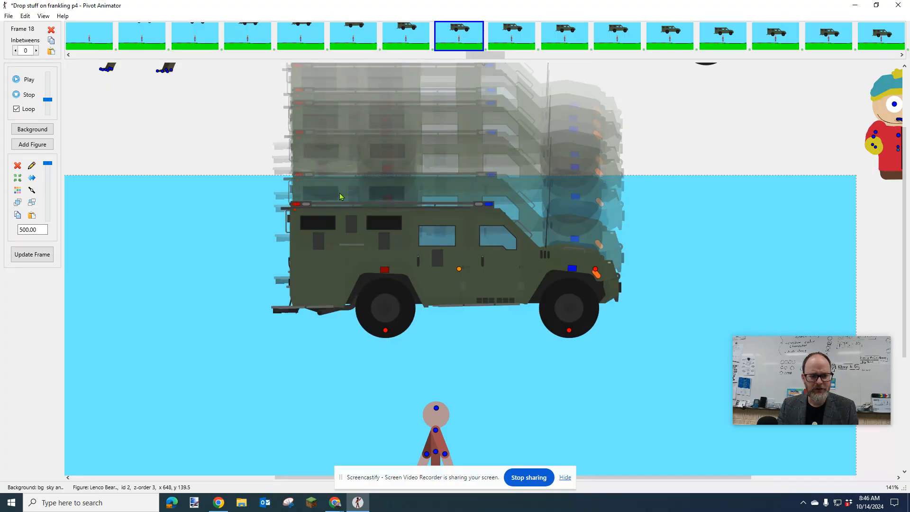
key(Right)
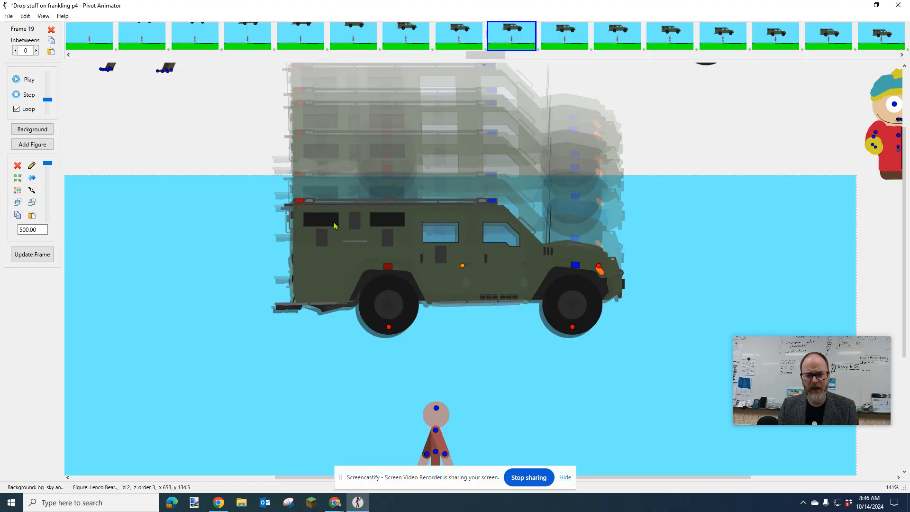
key(Right)
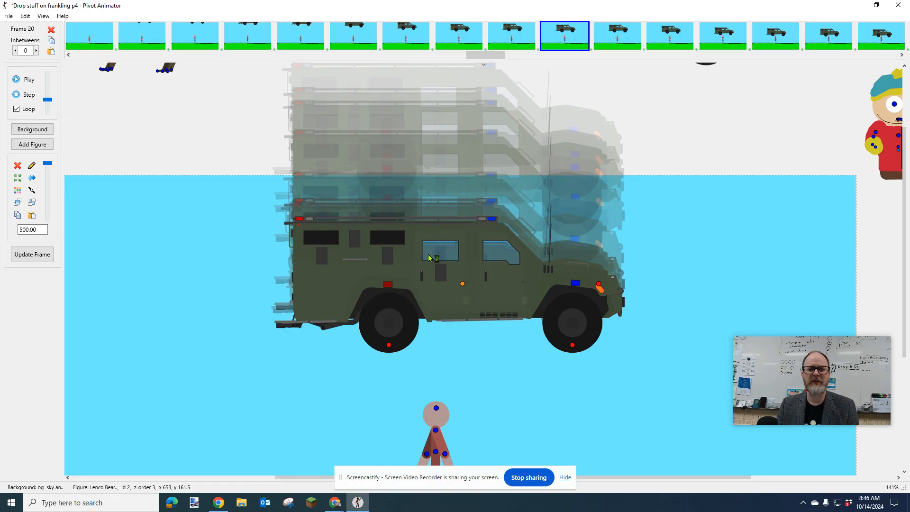
key(Right)
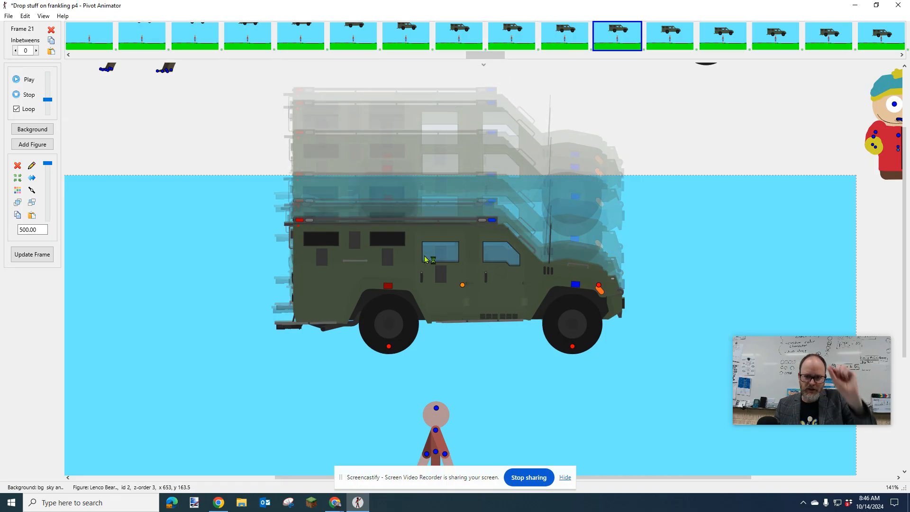
Run ahead to the vehicle's fall onto the figure and return to frame 22 to examine the drop's spacing
key(Right)
key(Right)
key(Right)
key(Right)
key(Right)
key(Right)
key(Right)
key(Right)
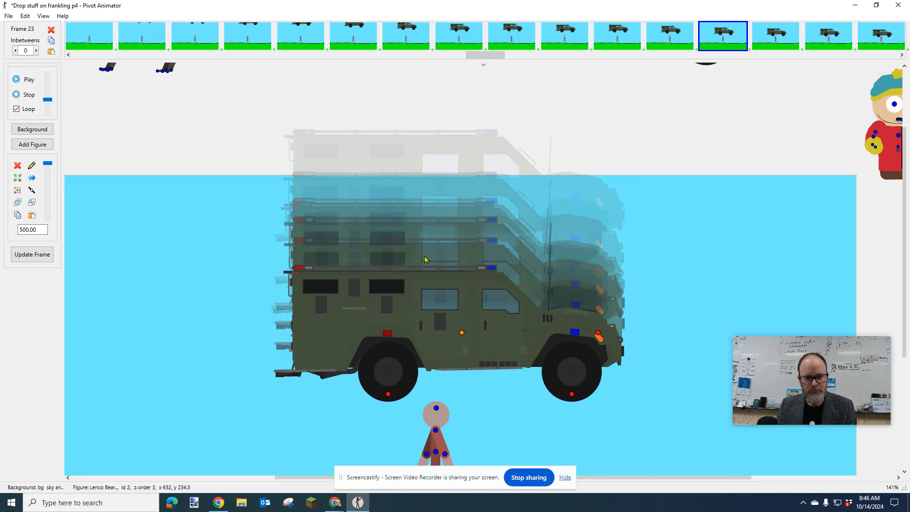
key(Left)
key(Left)
key(Left)
key(Left)
key(Left)
key(Left)
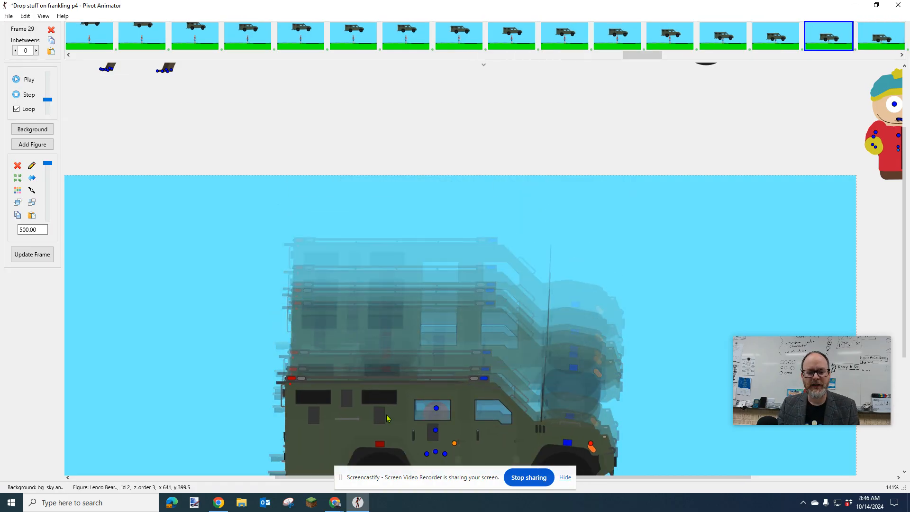
key(Left)
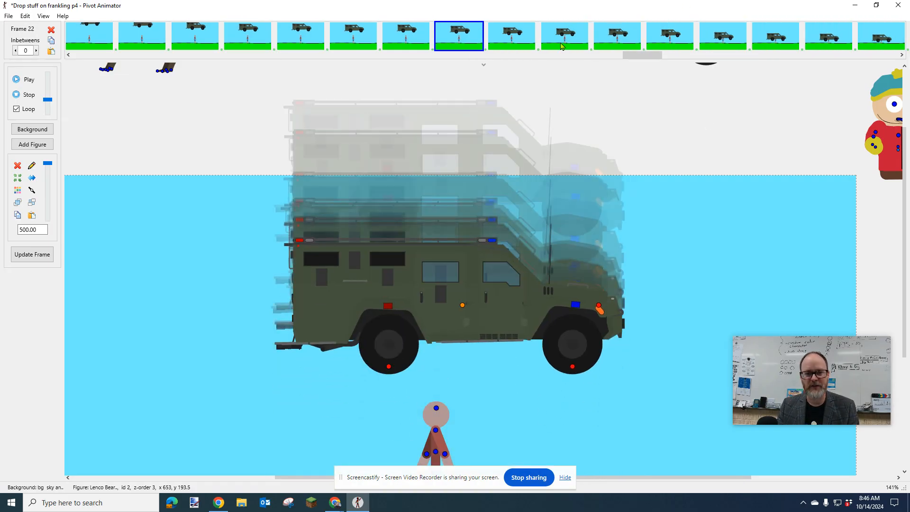
Compare the vehicle's position in frames 25 and 21, and select frame 24
drag(663, 60, 880, 56)
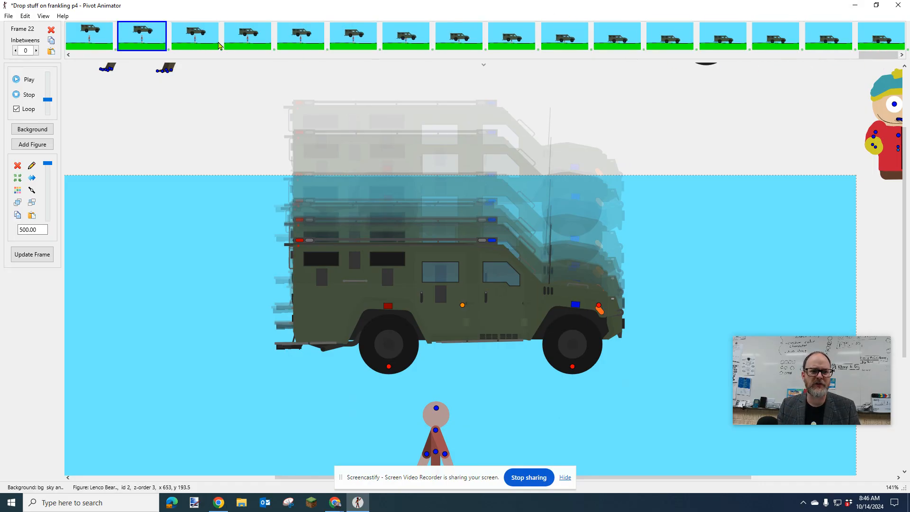
click(288, 47)
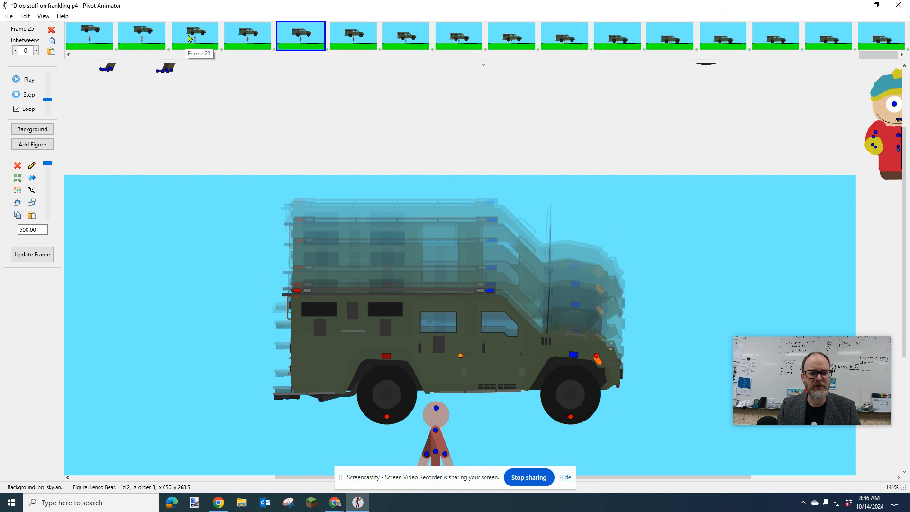
click(89, 38)
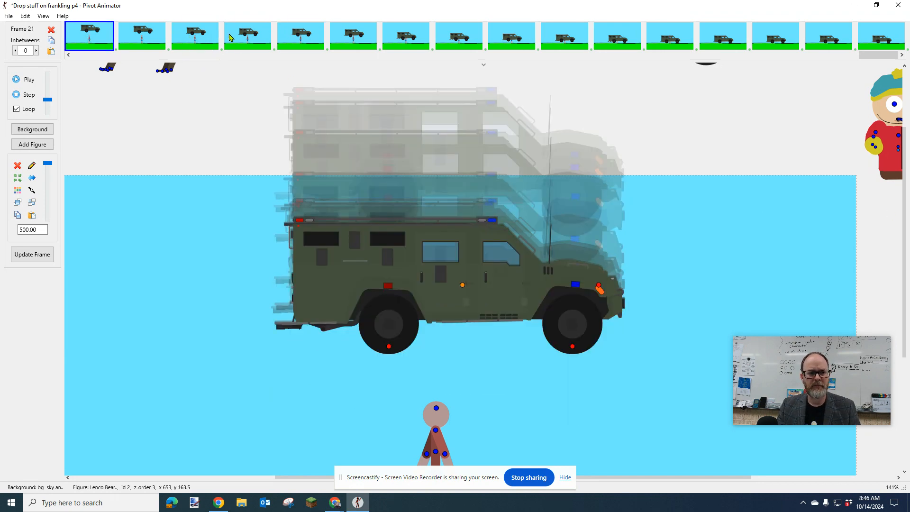
click(246, 37)
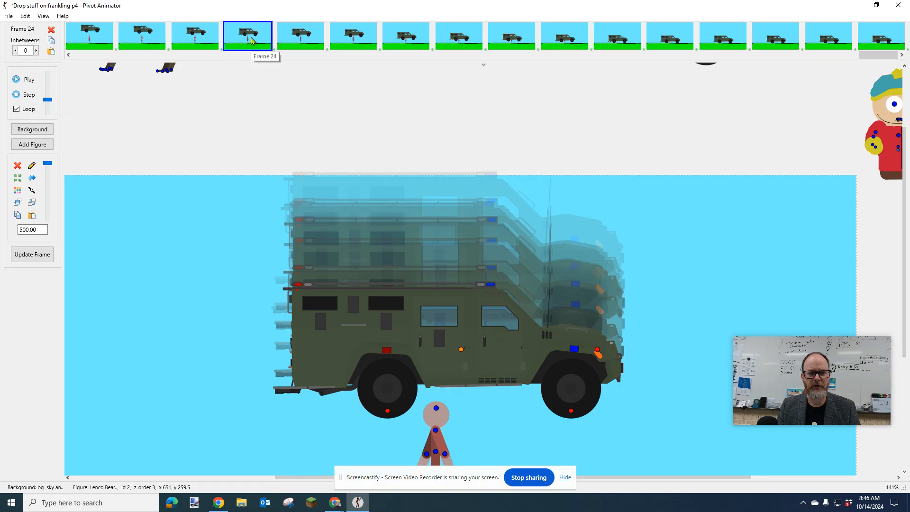
right_click(252, 41)
click(429, 192)
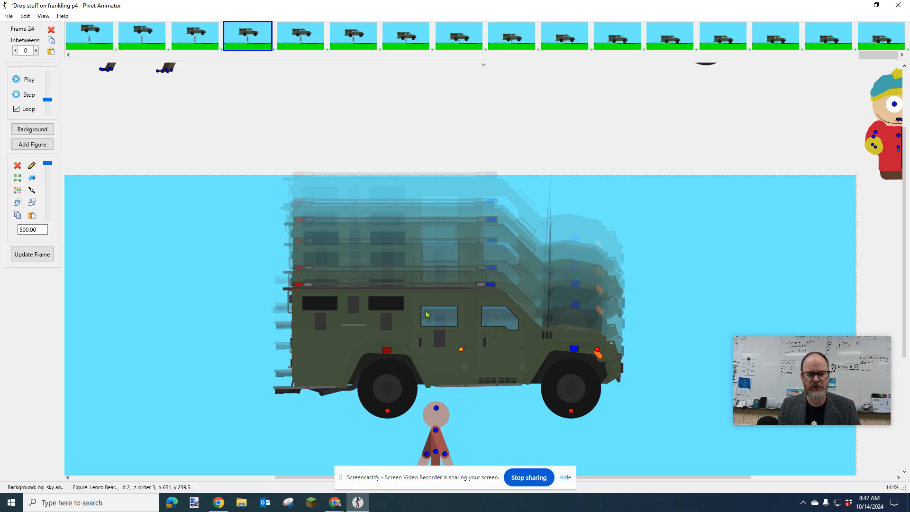
Nudge the armored vehicle in frame 24 down over the standing figure to about y 327
drag(462, 351, 462, 351)
key(Down)
key(Down)
key(Down)
key(Down)
key(Down)
key(Down)
key(Down)
key(Down)
key(Down)
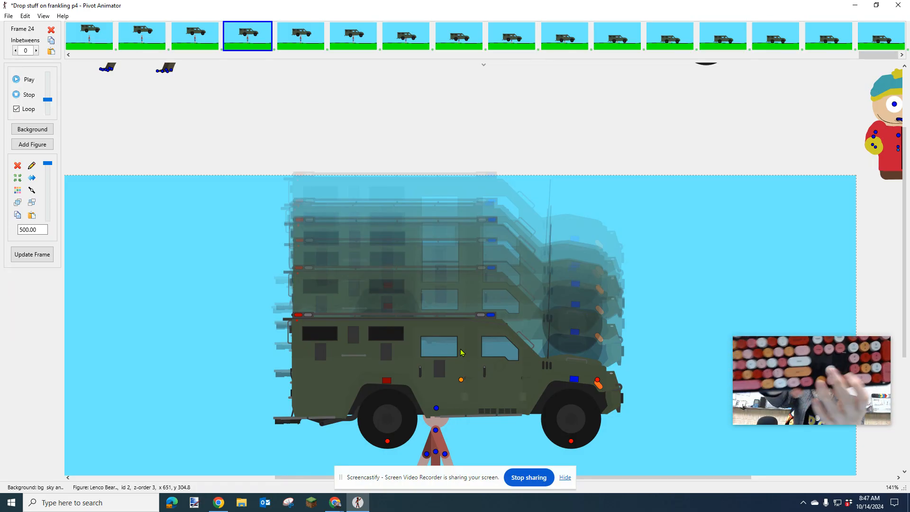
scroll(462, 353, down, 3)
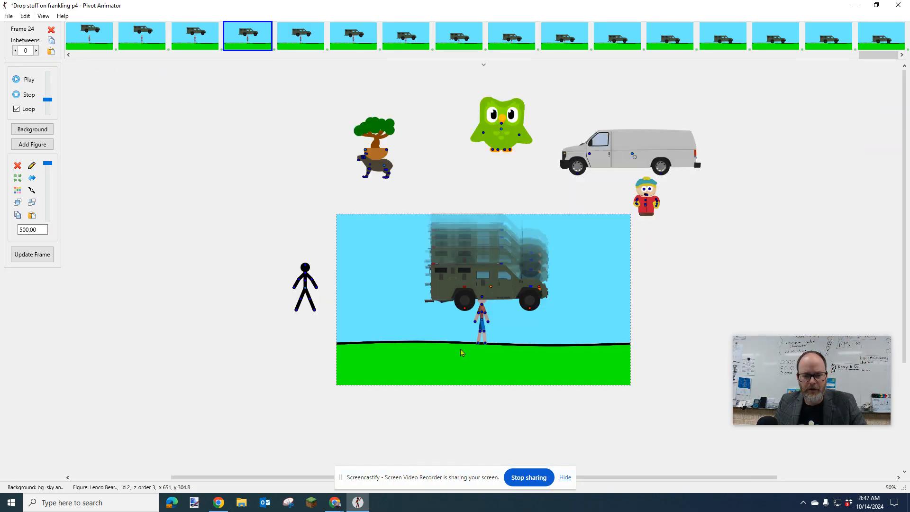
key(Up)
key(Up)
key(Up)
key(Up)
key(Up)
key(Up)
key(Up)
key(Down)
key(Down)
key(Down)
key(Down)
key(Down)
key(Down)
key(Down)
key(Down)
key(Down)
key(Down)
key(Down)
key(Down)
key(Down)
key(Down)
key(Down)
key(Down)
key(Down)
key(Down)
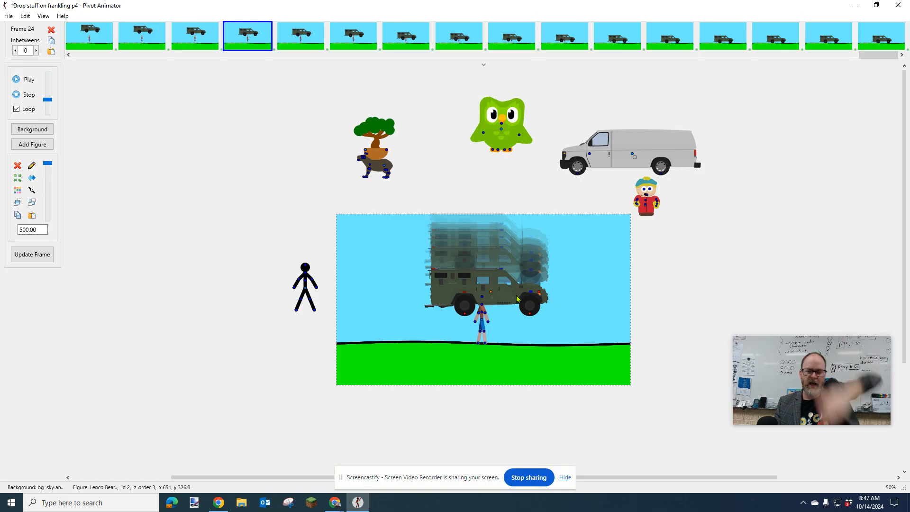
scroll(517, 299, up, 3)
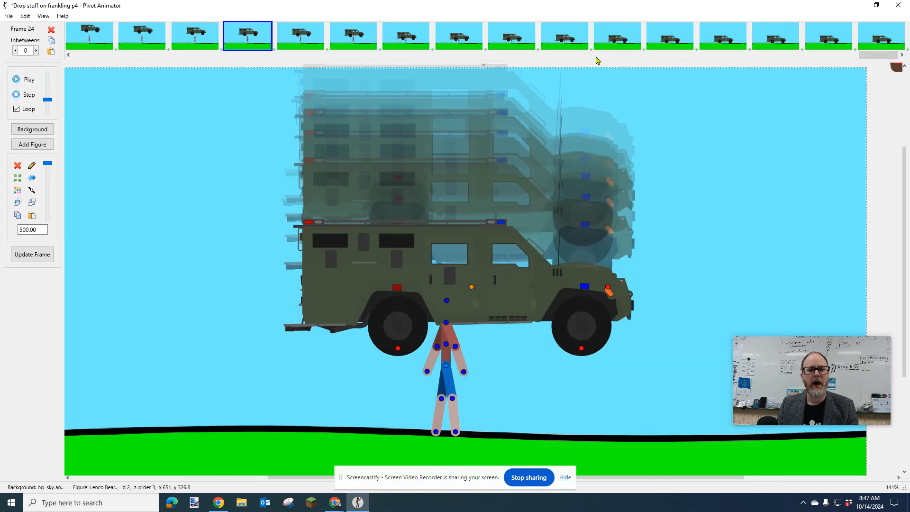
Delete all frames from 12 through 36, which hold the vehicle's drop
click(883, 43)
drag(879, 59, 275, 60)
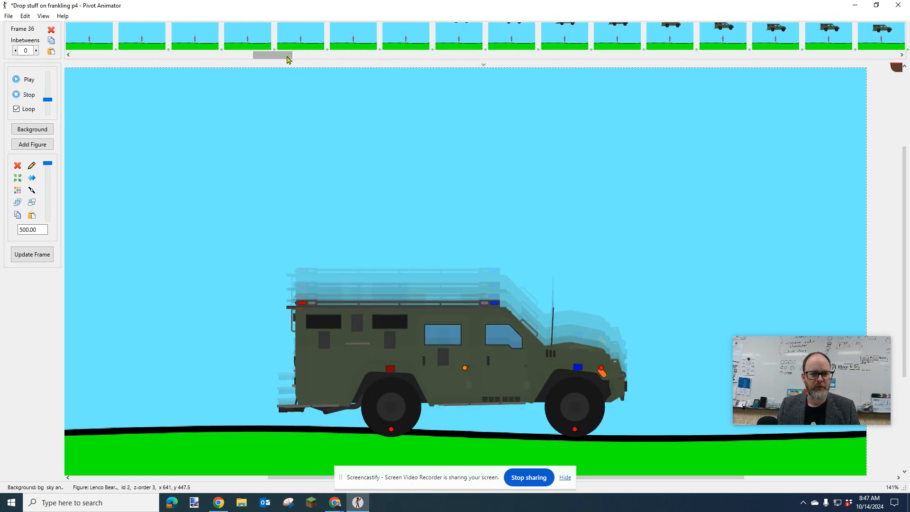
shift+click(458, 40)
click(51, 30)
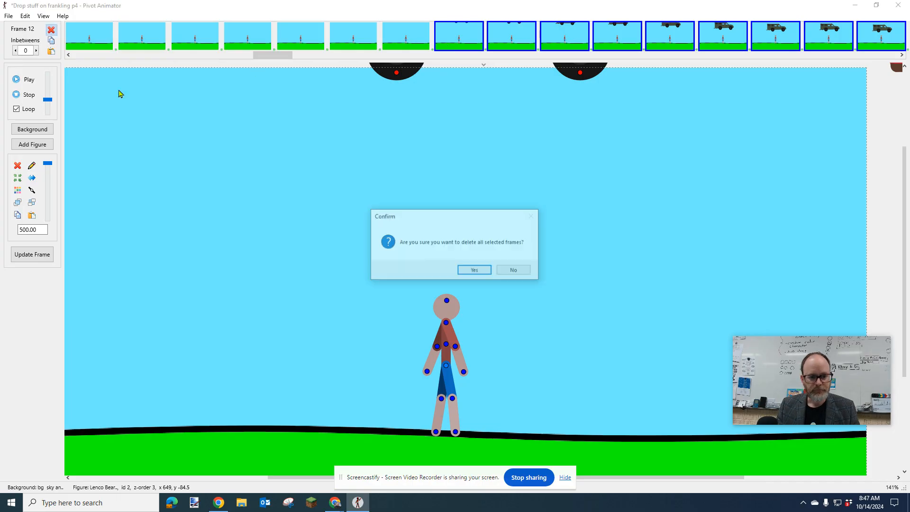
click(474, 270)
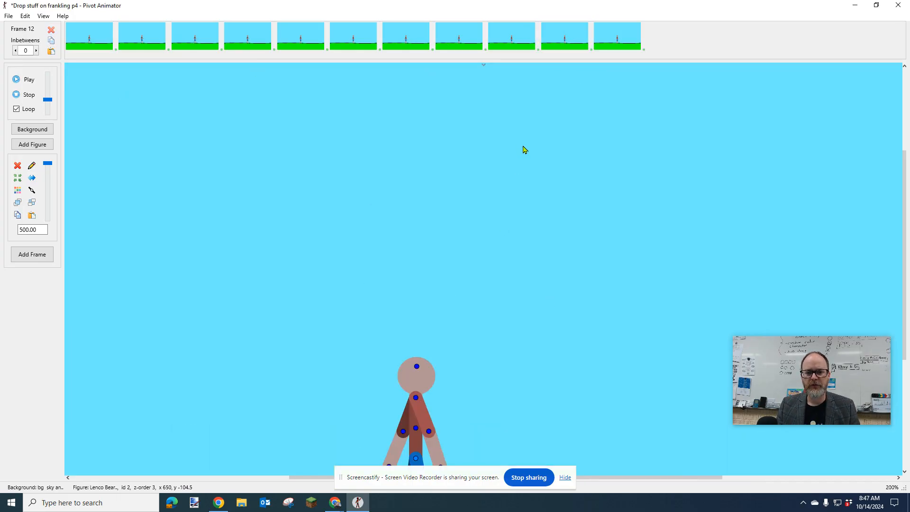
Lower the armored vehicle straight down to about y -25 so its wheels enter the scene, and add this as frame 12
scroll(523, 147, down, 3)
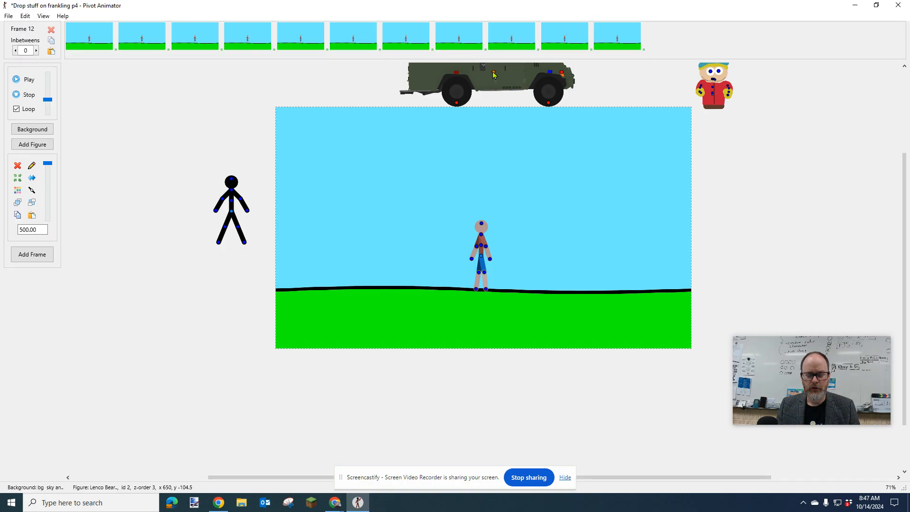
drag(493, 72, 493, 73)
key(Down)
key(Down)
key(Down)
key(Down)
key(Down)
key(Down)
key(Down)
key(Down)
key(Down)
key(Down)
key(Down)
key(Down)
key(Down)
key(Down)
key(Down)
key(Down)
key(Down)
key(Down)
key(Down)
key(Down)
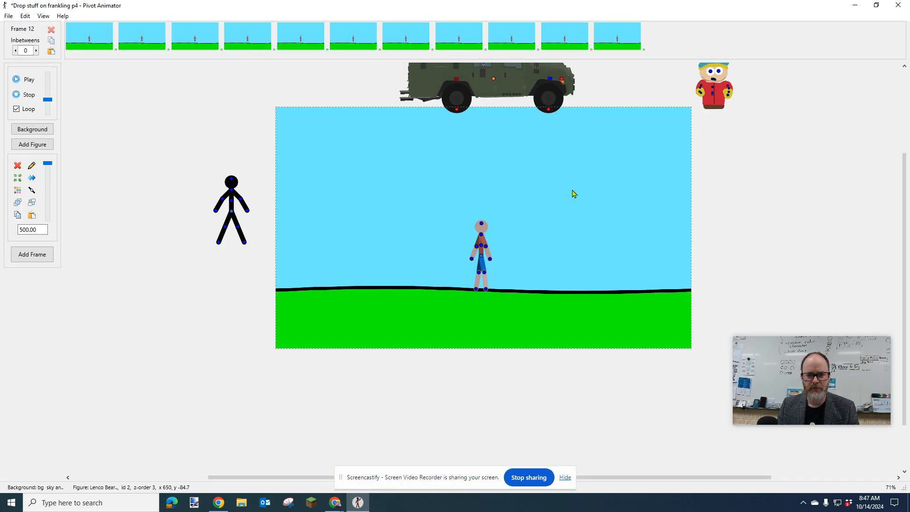
key(Down)
key(Down)
key(Down)
key(Down)
key(Down)
key(Down)
key(Down)
key(Down)
key(Down)
key(Down)
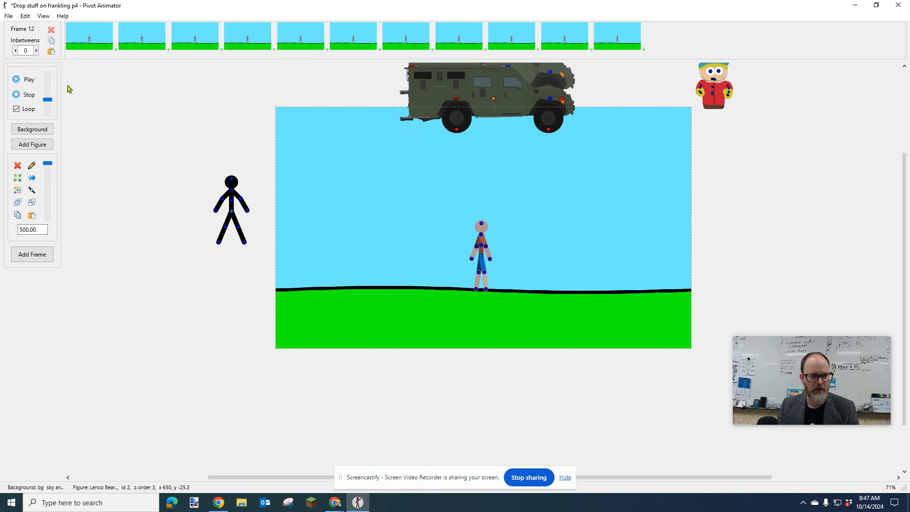
key(Return)
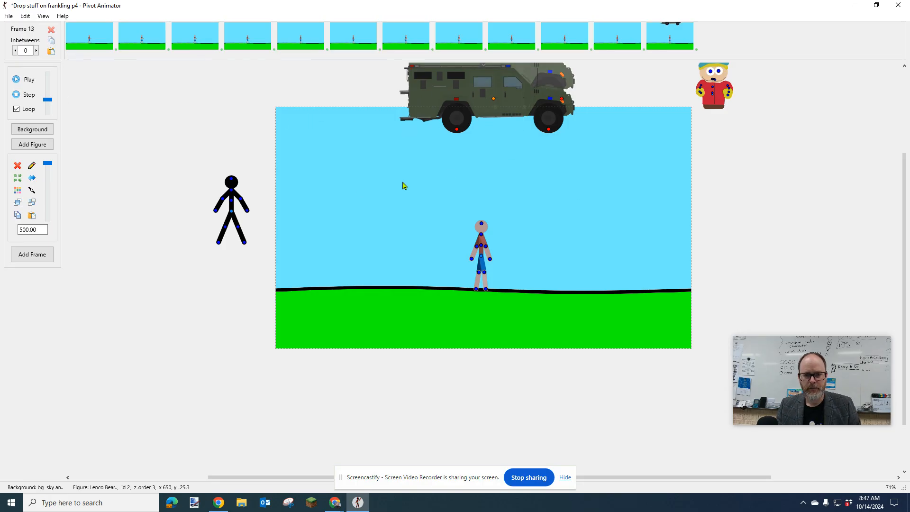
Lower the armored vehicle straight down to about y 23 and add this position as frame 13
scroll(498, 101, up, 1)
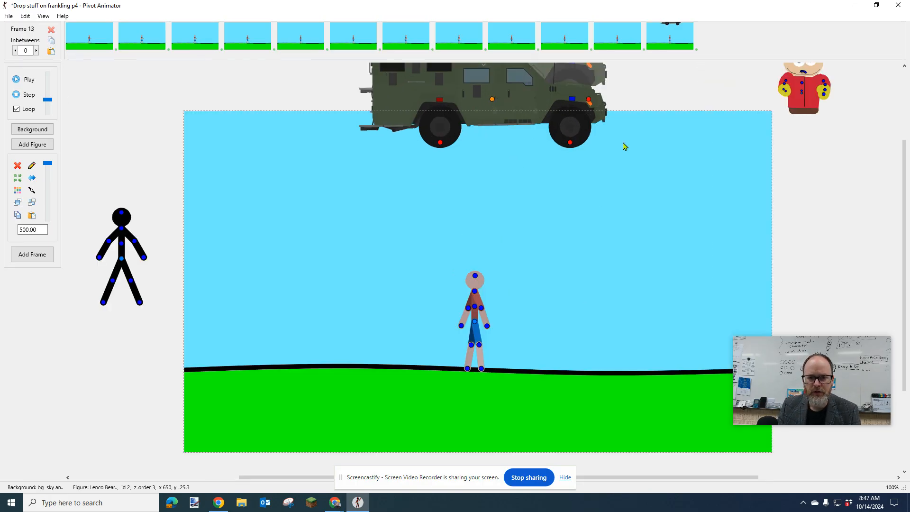
key(Down)
key(Down)
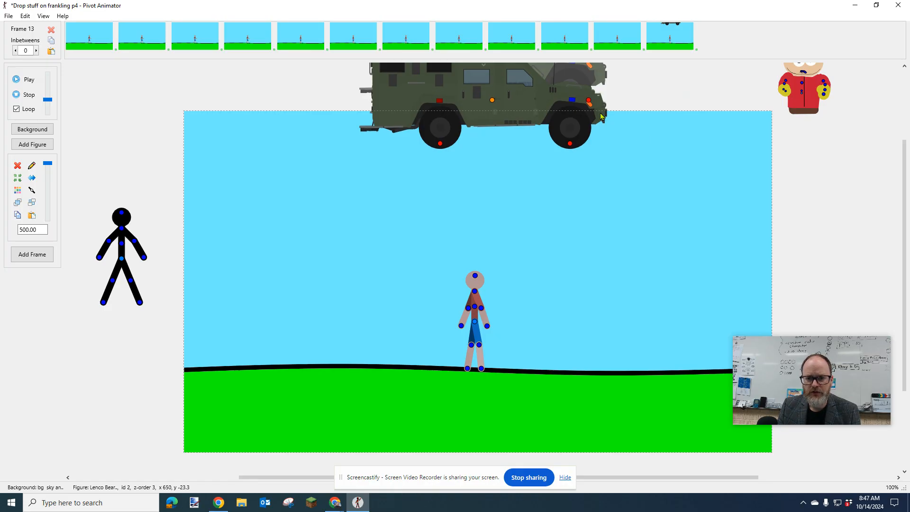
key(Down)
key(Down)
key(Down)
key(Down)
key(Down)
key(Down)
key(Down)
key(Down)
key(Down)
key(Down)
key(Down)
key(Down)
key(Down)
key(Down)
key(Down)
key(Down)
key(Down)
key(Down)
key(Down)
key(Down)
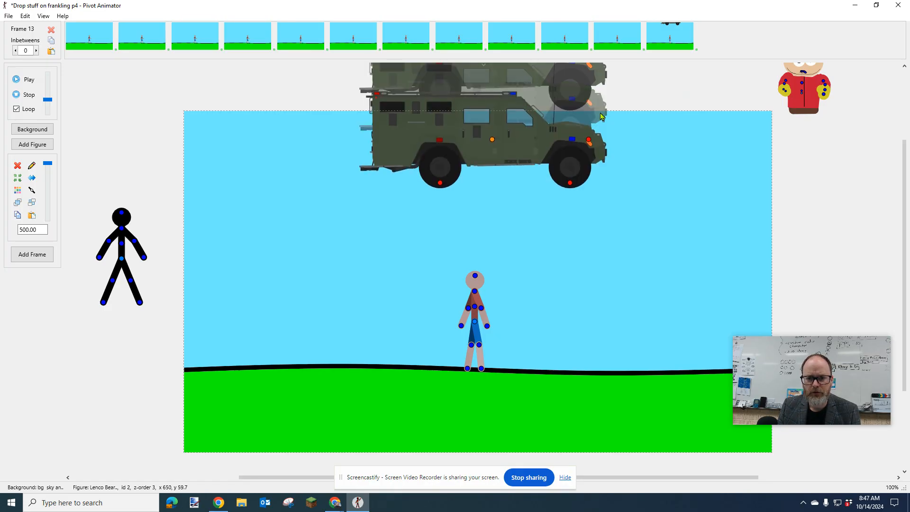
key(Up)
key(Up)
key(Up)
key(Up)
key(Up)
key(Up)
key(Up)
key(Up)
key(Up)
key(Up)
key(Up)
key(Up)
key(Up)
key(Up)
key(Up)
key(Up)
key(Up)
key(Up)
key(Up)
key(Up)
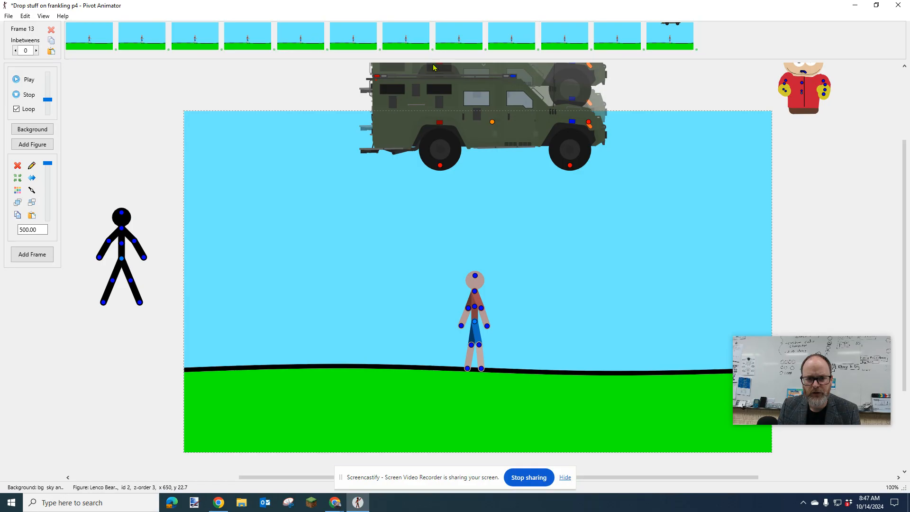
scroll(548, 101, down, 3)
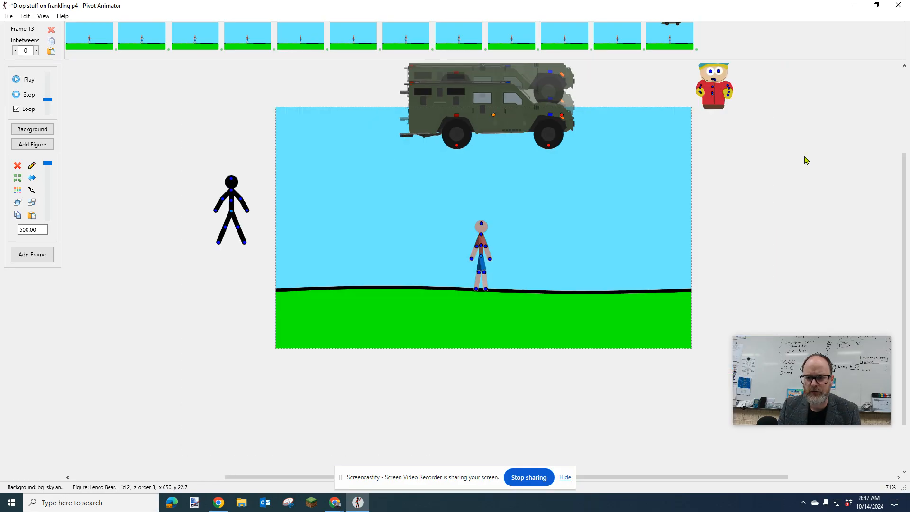
drag(906, 185, 905, 154)
scroll(439, 144, up, 3)
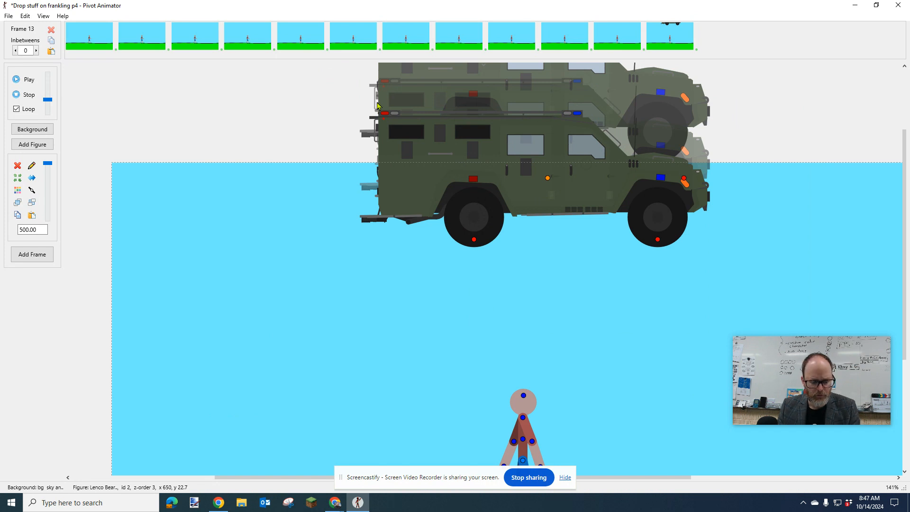
key(Return)
Lower the armored vehicle straight down to about y 91 and add this position as frame 14
drag(384, 130, 389, 106)
key(Down)
key(Down)
key(Down)
key(Down)
key(Down)
key(Down)
key(Down)
key(Down)
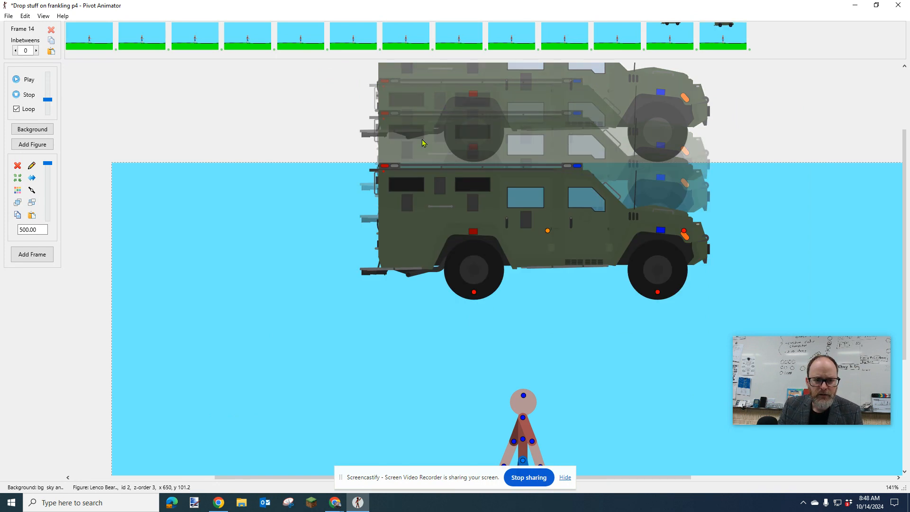
key(Up)
key(Up)
key(Up)
key(Up)
key(Up)
key(Up)
key(Up)
key(Up)
key(Up)
key(Up)
key(Up)
key(Up)
key(Up)
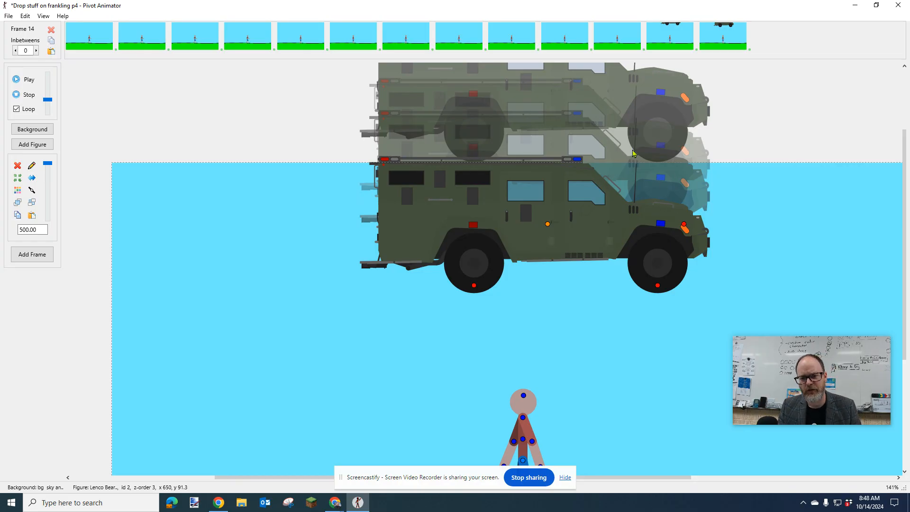
key(Return)
Lower the armored vehicle straight down to about y 176 and add this position as frame 15
key(Down)
key(Down)
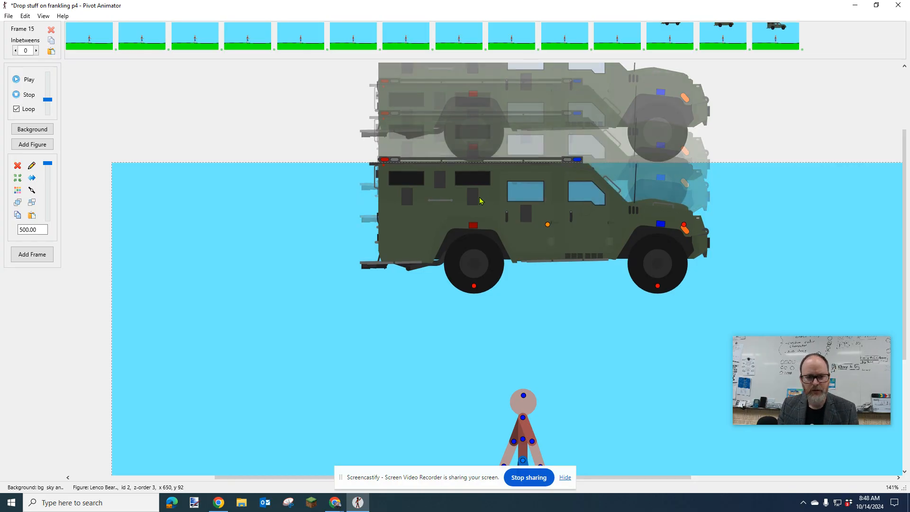
key(Down)
key(Down)
key(Down)
key(Down)
key(Down)
key(Down)
key(Down)
key(Down)
key(Down)
key(Down)
key(Down)
key(Down)
key(Down)
key(Down)
key(Down)
key(Down)
key(Down)
key(Down)
key(Down)
key(Down)
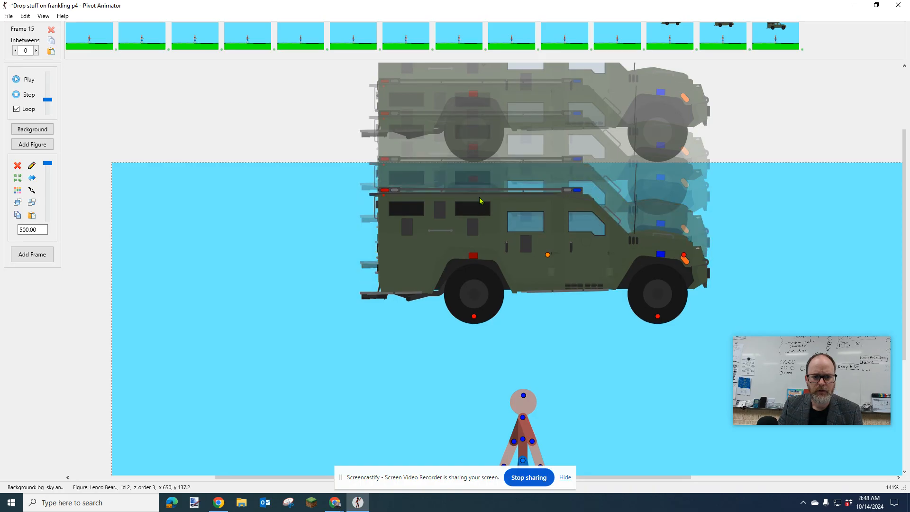
key(Down)
key(Down)
key(Down)
key(Down)
key(Down)
key(Down)
key(Down)
key(Down)
key(Down)
key(Down)
key(Down)
key(Down)
key(Down)
key(Down)
key(Down)
key(Down)
key(Down)
key(Down)
key(Down)
key(Down)
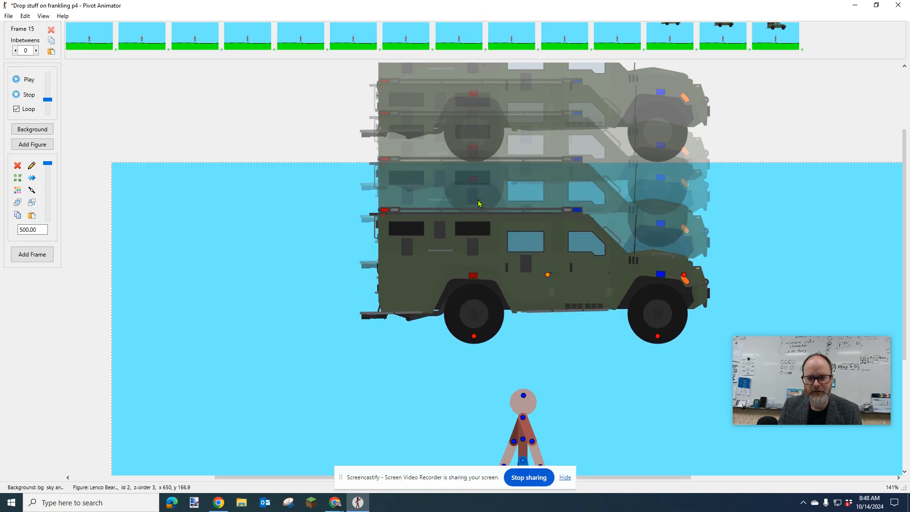
key(Down)
key(Down)
key(Down)
key(Down)
key(Down)
key(Down)
key(Down)
key(Down)
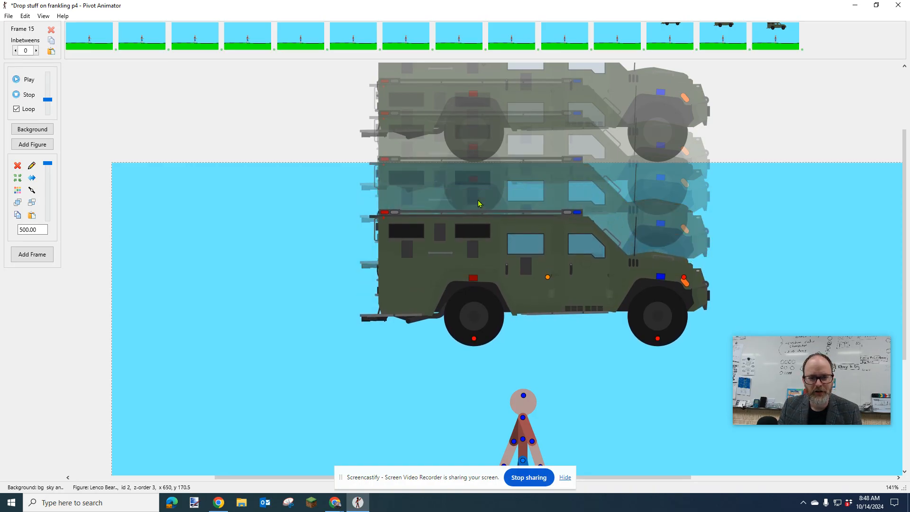
key(Down)
key(Down)
key(Down)
key(Down)
key(Down)
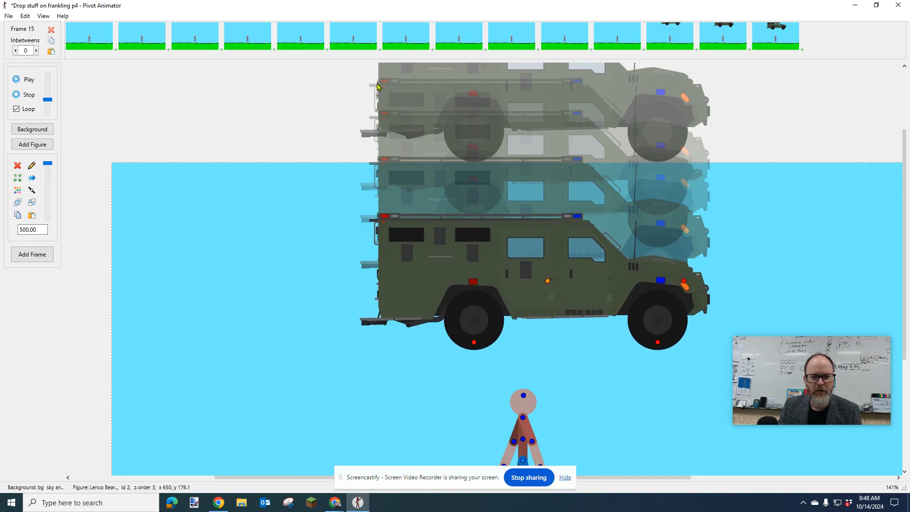
key(ctrl+f)
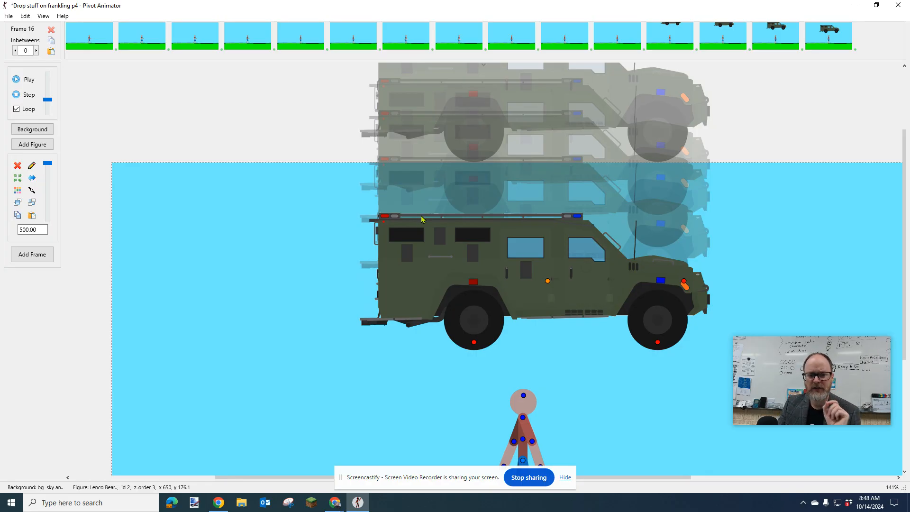
Lower the armored vehicle straight down onto the standing figure's head, to about y 318
key(Down)
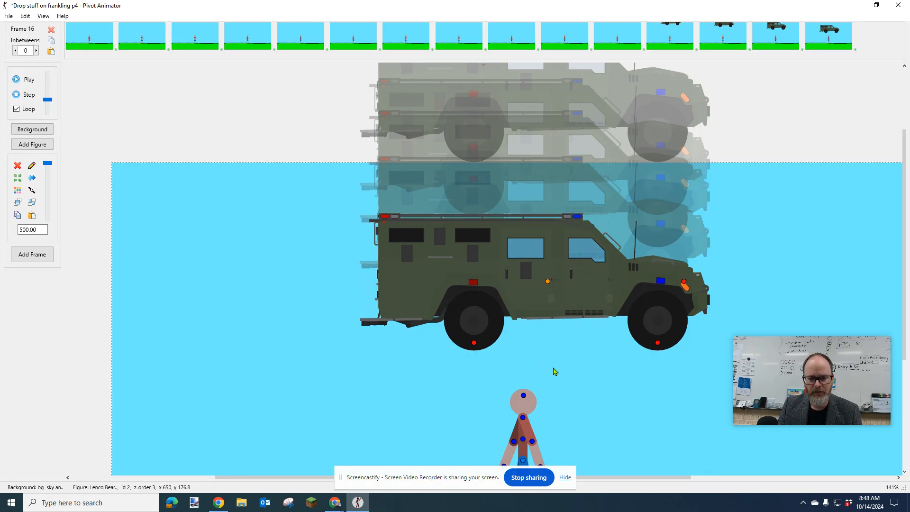
key(Down)
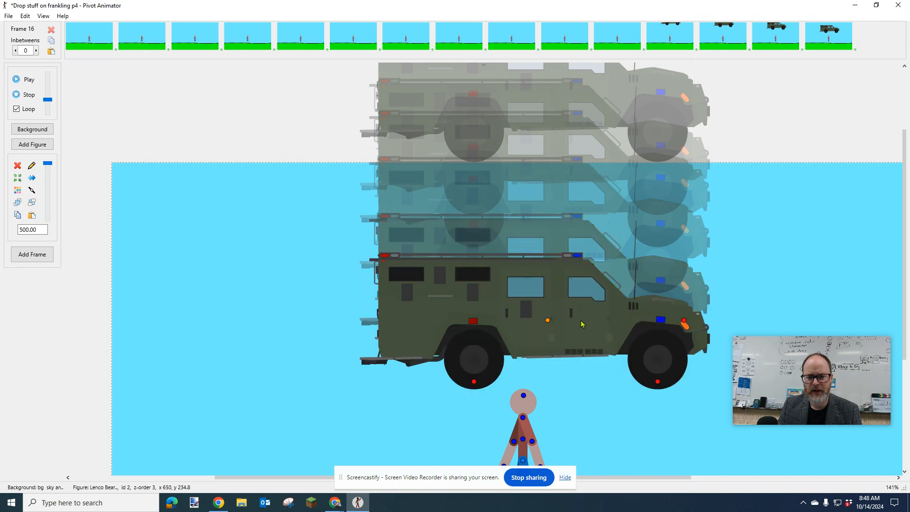
scroll(582, 325, down, 3)
key(Down)
key(Down)
key(Down)
key(Down)
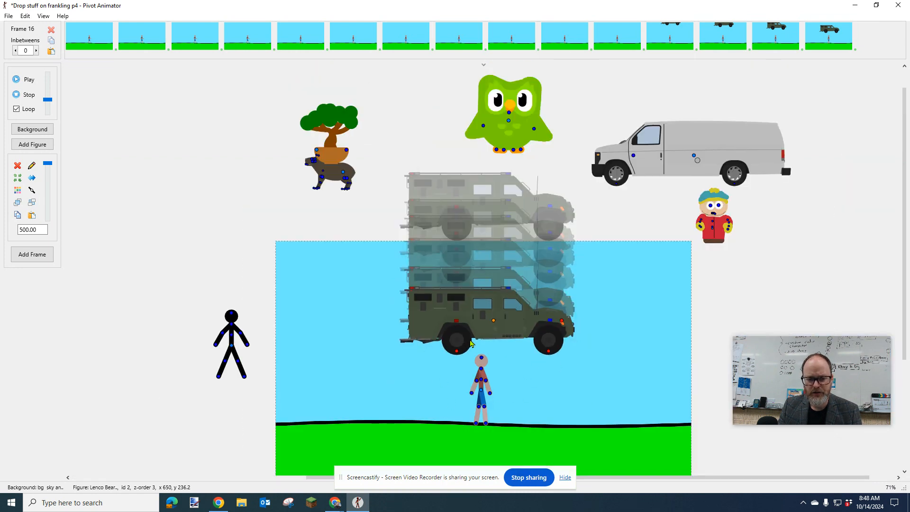
key(Down)
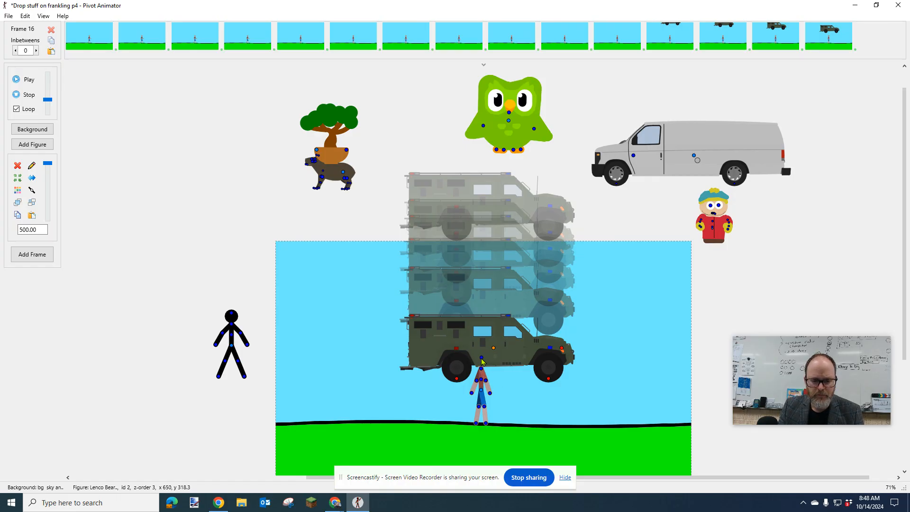
Bend the standing figure's head aside and raise its arms beneath the vehicle, and add this pose as frame 16
click(481, 394)
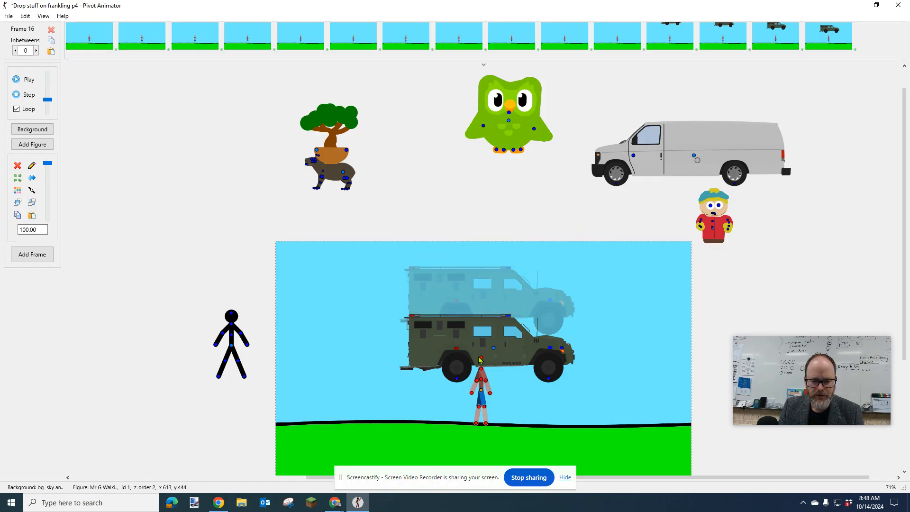
drag(494, 374, 493, 361)
drag(473, 395, 507, 386)
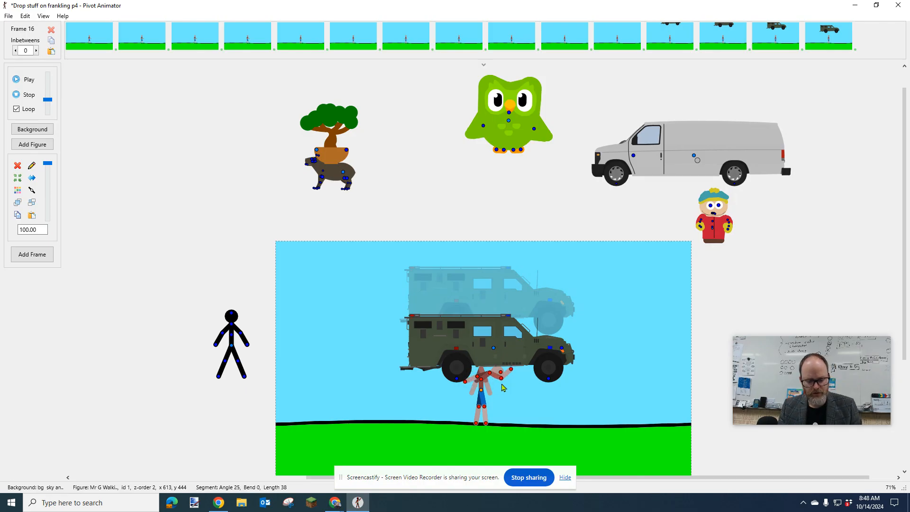
key(Return)
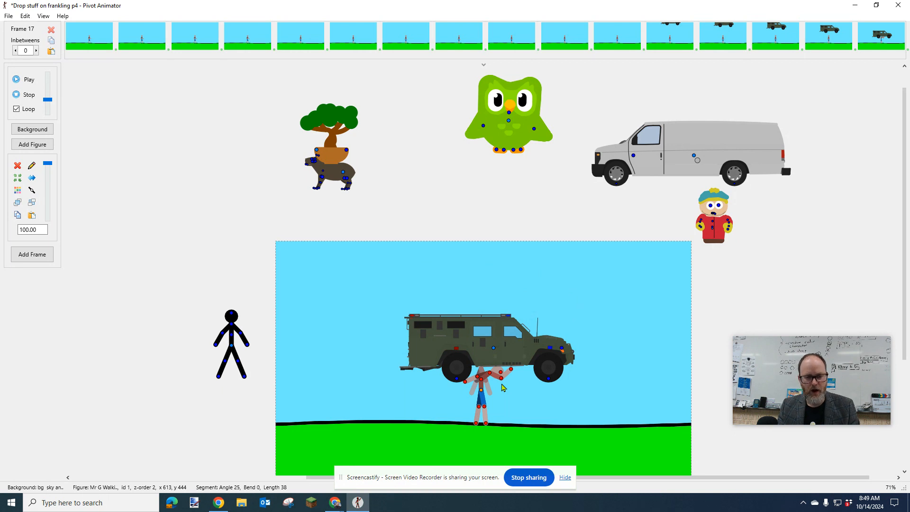
Go back to frame 6 and tilt the standing figure's head to the left
key(Left)
key(Left)
key(Left)
key(Left)
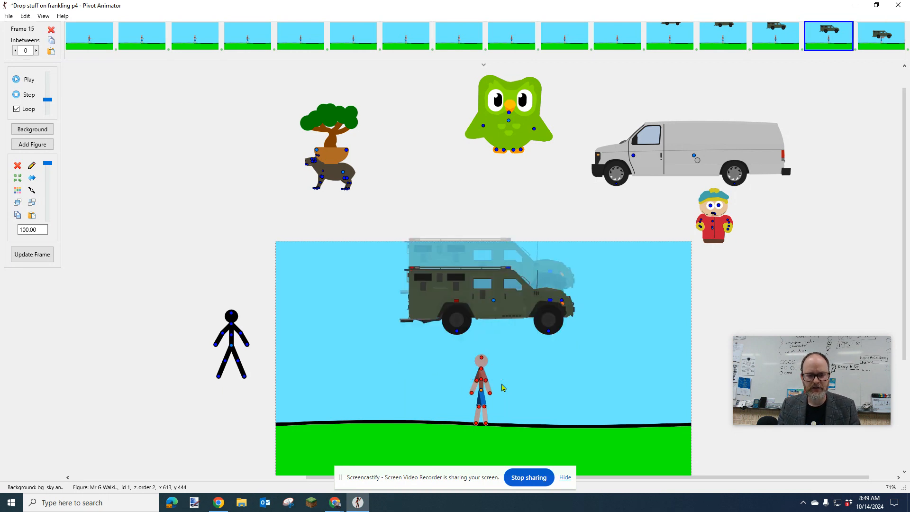
key(Left)
key(Left)
key(Left)
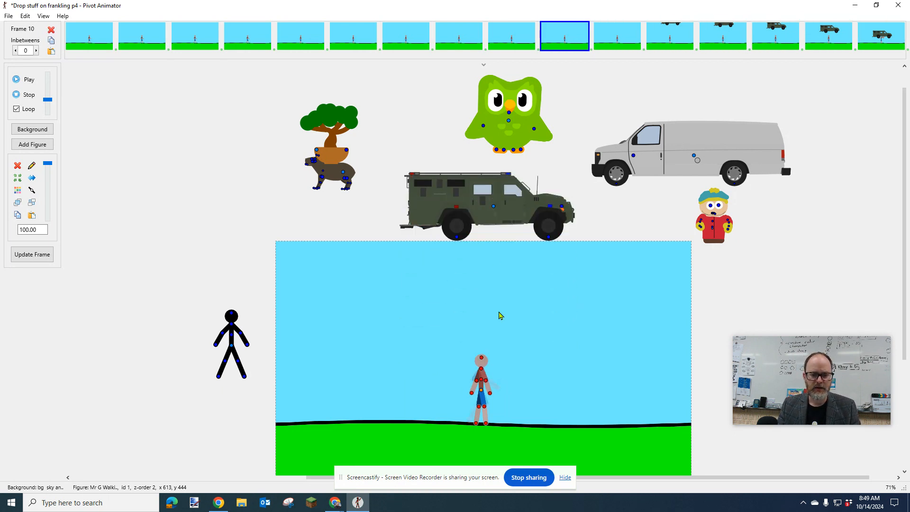
key(Left)
key(Left)
key(Left)
key(Left)
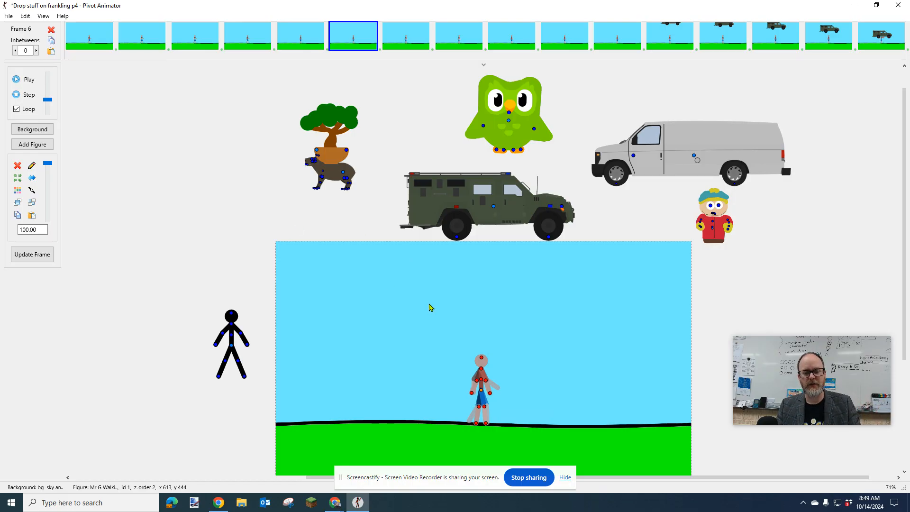
drag(483, 362, 476, 364)
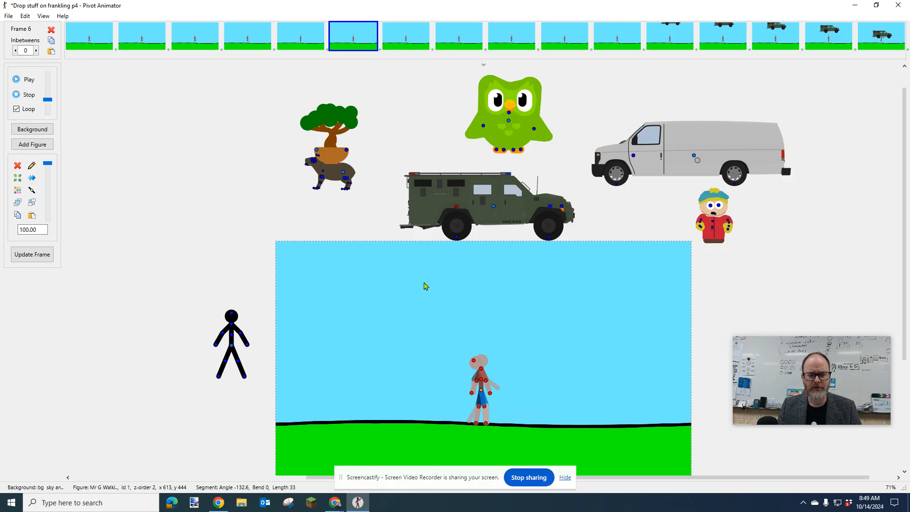
Copy the figure with the tilted head from frame 6 and replace the figure in frame 7 with it
click(363, 43)
drag(430, 347, 526, 421)
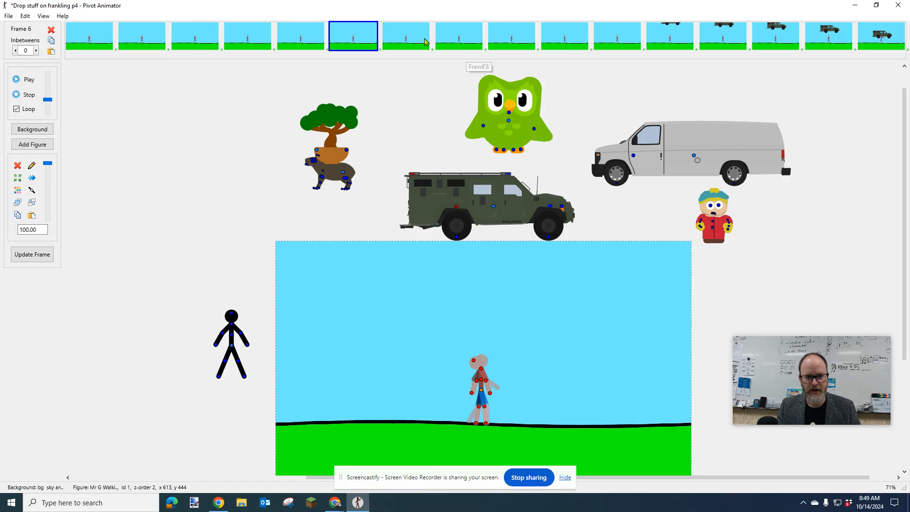
click(415, 43)
drag(426, 344, 561, 430)
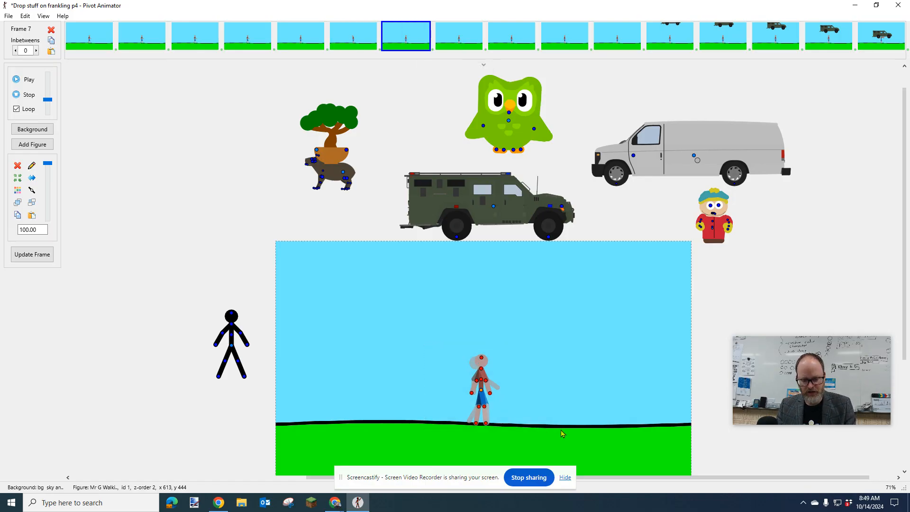
key(Delete)
key(ctrl+z)
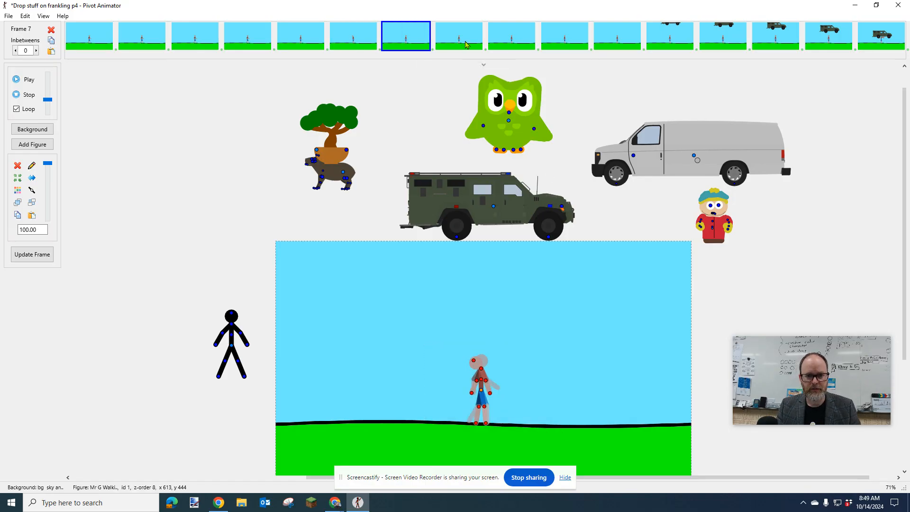
Replace the standing figure in frame 8 with the copied tilted-head figure
click(469, 44)
drag(430, 332, 559, 453)
key(Delete)
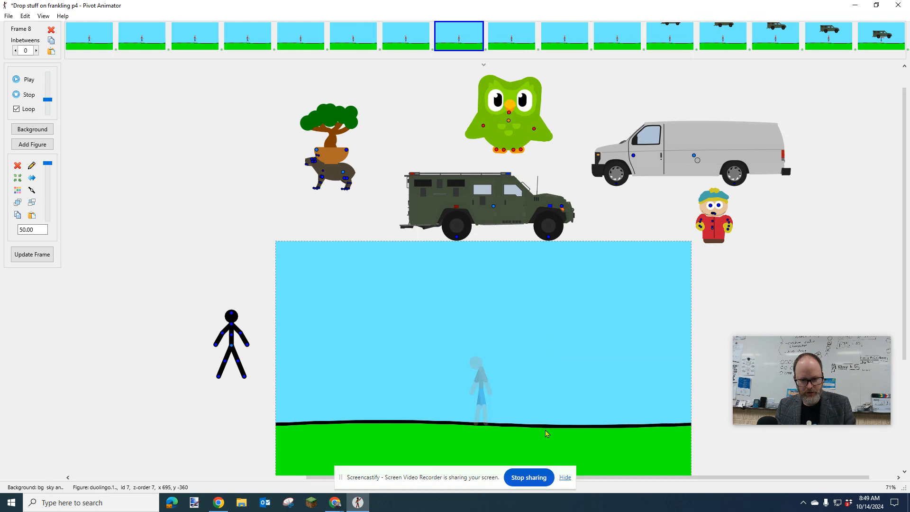
key(ctrl+z)
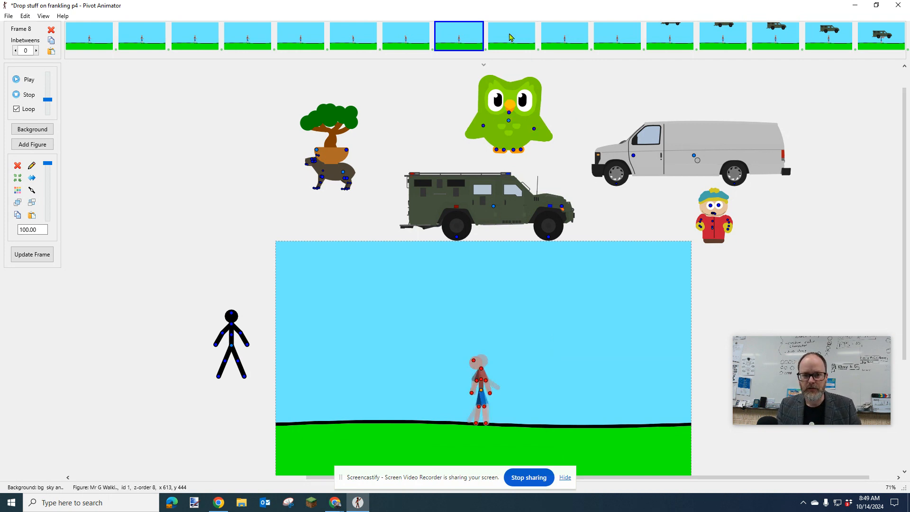
Replace the standing figure in frames 9 and 10 with the copied tilted-head figure
click(516, 46)
drag(392, 308, 514, 419)
key(Delete)
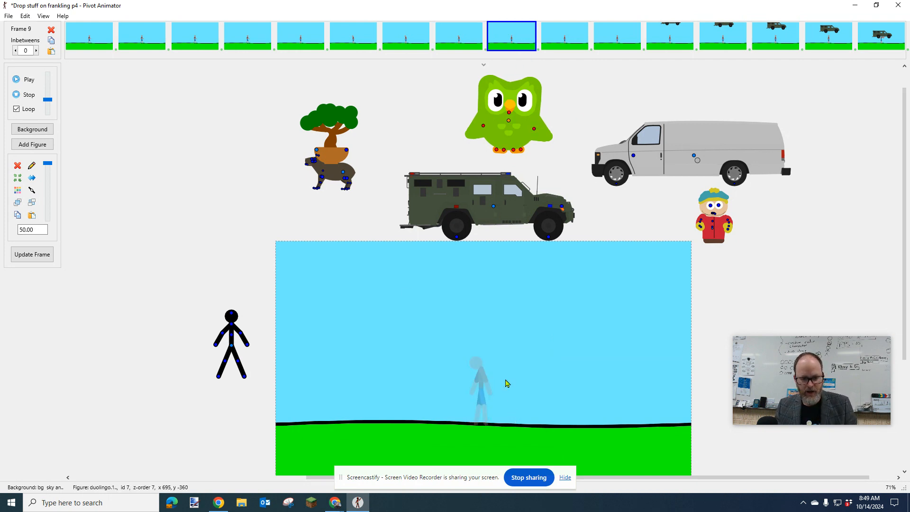
key(ctrl+z)
click(572, 39)
drag(404, 339, 507, 433)
key(Delete)
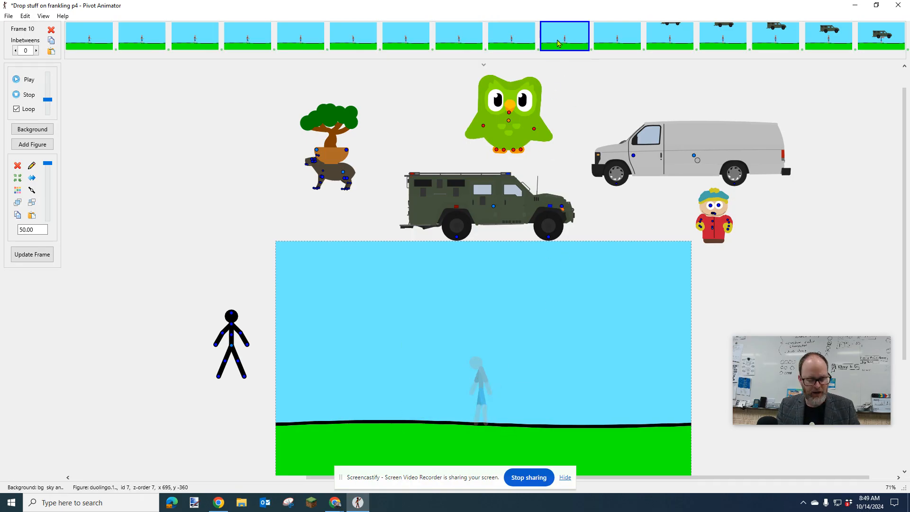
key(ctrl+z)
Replace the standing figure in frame 11 with the tilted-head copy and preview the animation
click(624, 41)
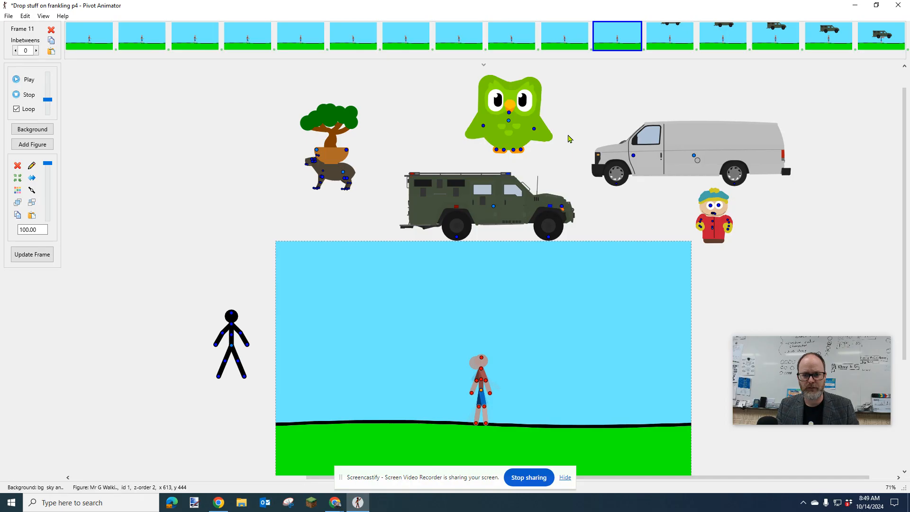
drag(432, 343, 510, 408)
key(Delete)
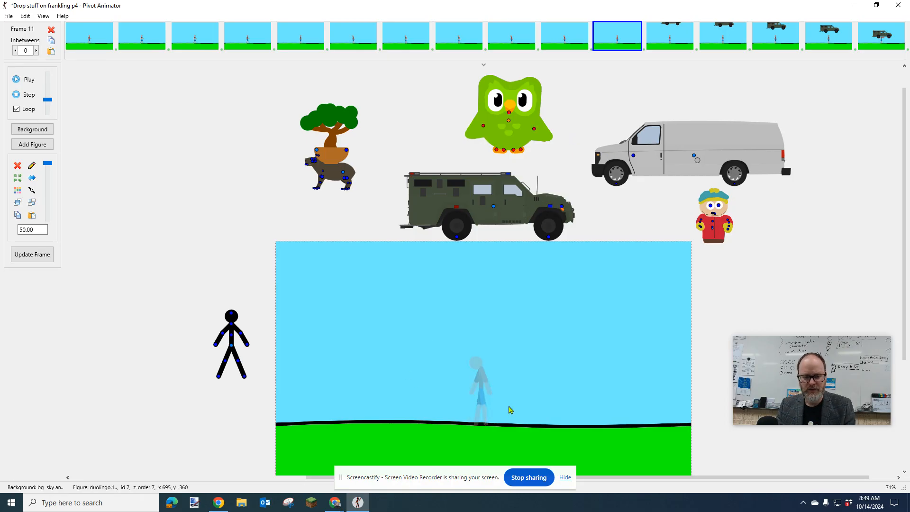
key(ctrl+z)
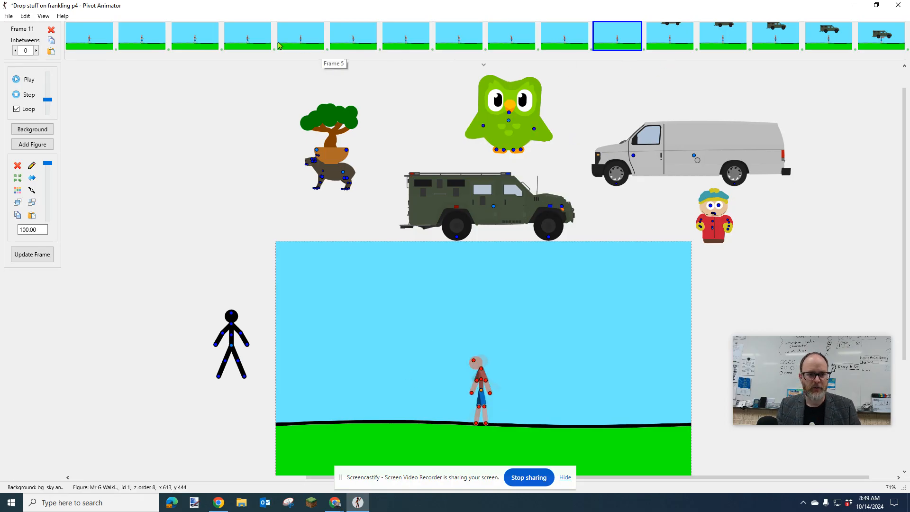
click(22, 79)
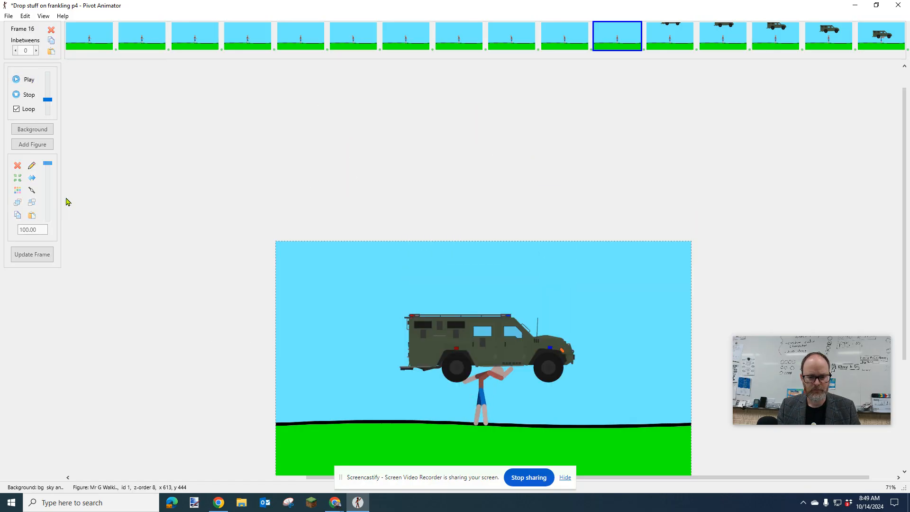
click(23, 94)
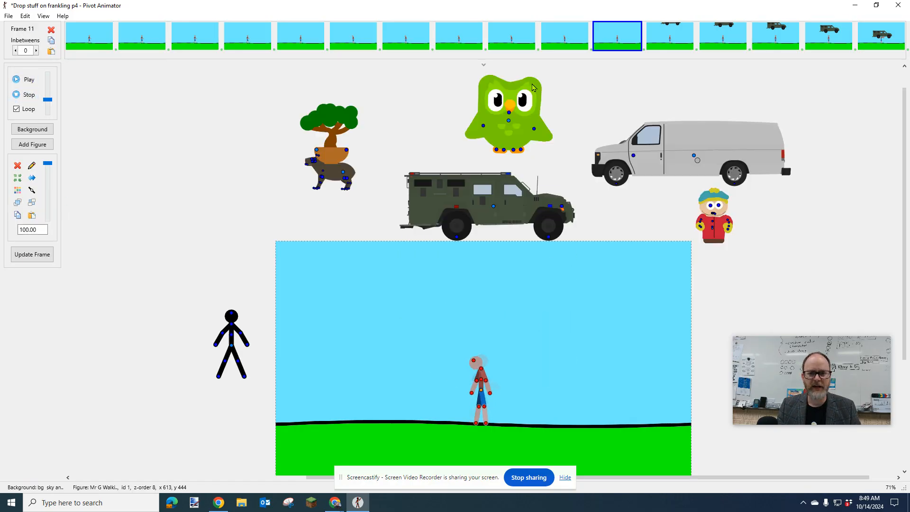
Replace the standing figure beneath the falling vehicle in frames 12 and 13 with the tilted-head copy
click(670, 44)
drag(422, 340, 581, 469)
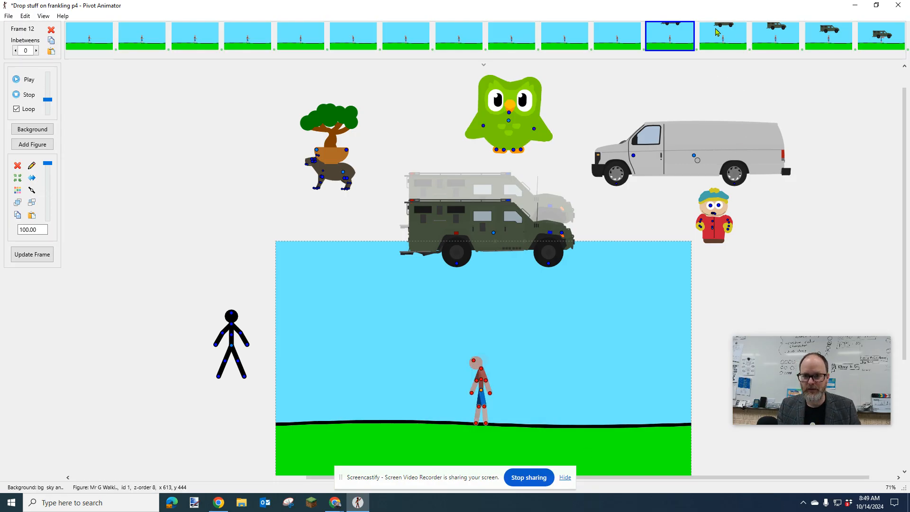
click(721, 34)
drag(402, 349, 519, 429)
key(Delete)
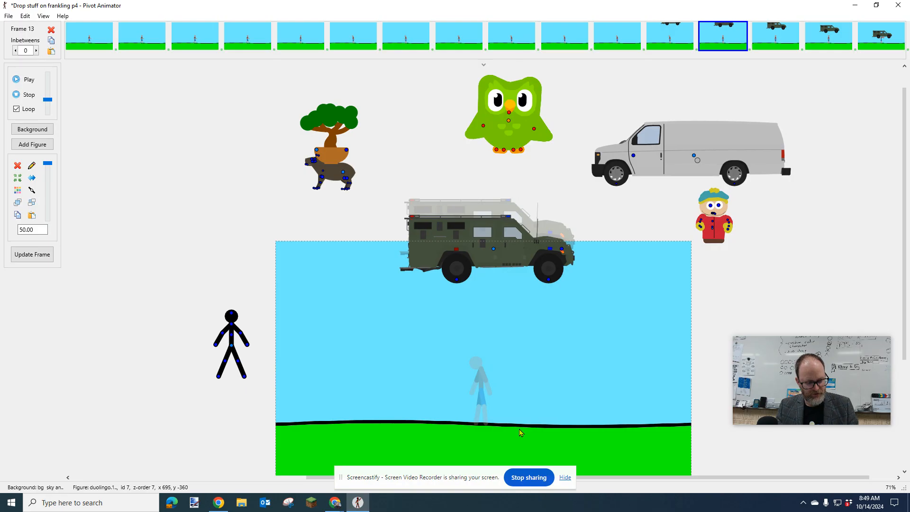
key(ctrl+z)
Replace the standing figure in frames 14 and 15 with the tilted-head copy
click(776, 39)
drag(409, 354, 518, 425)
key(Delete)
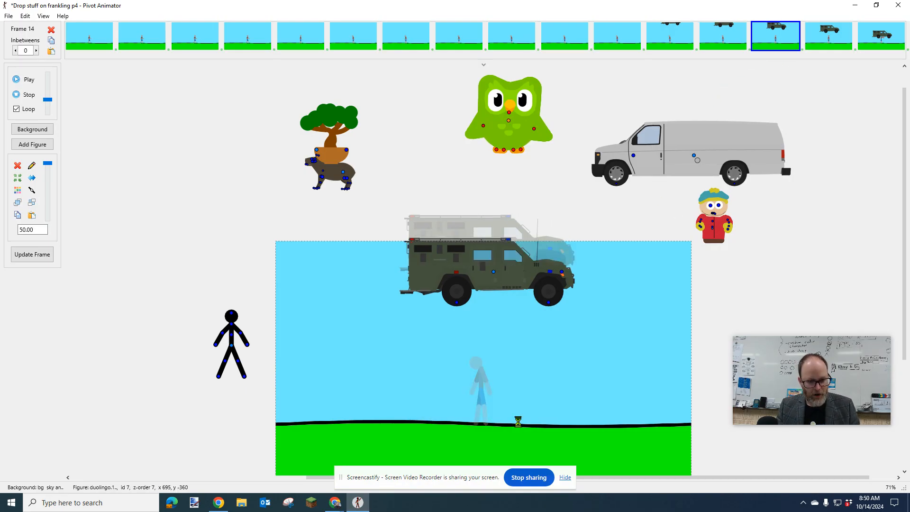
key(ctrl+z)
click(829, 36)
drag(400, 354, 504, 426)
key(Delete)
key(ctrl+z)
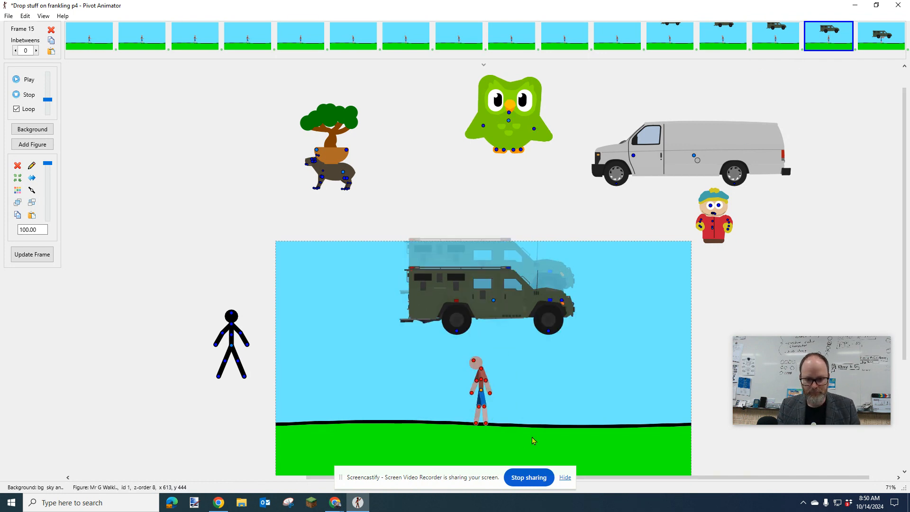
Play back the animation to check the figure's head movement and the vehicle drop, and return to frame 1
click(883, 45)
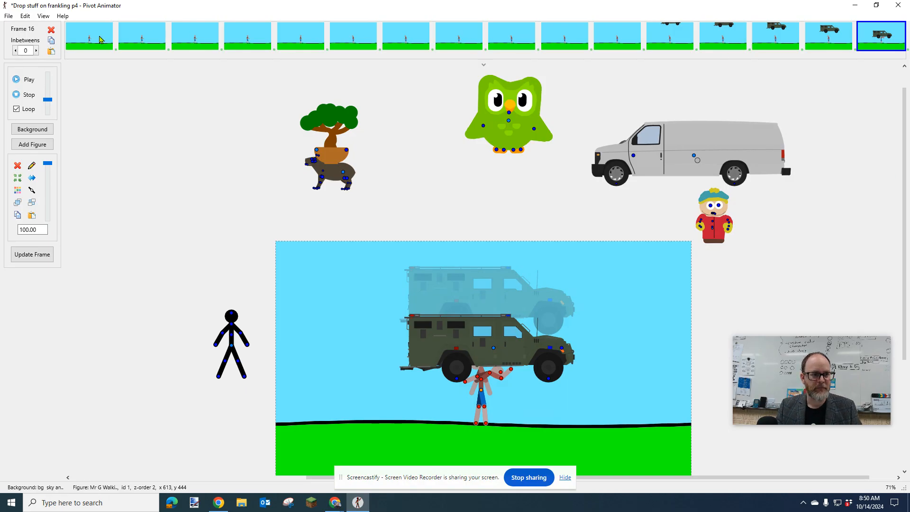
click(26, 79)
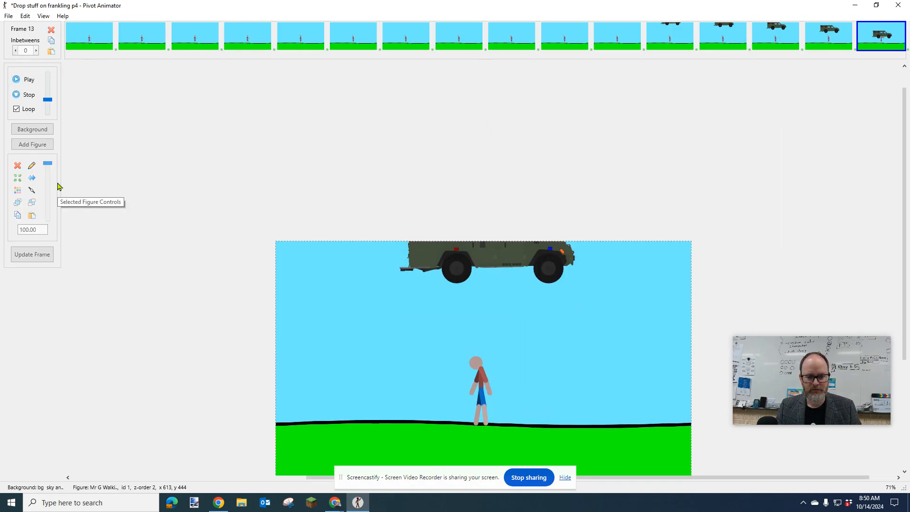
click(24, 94)
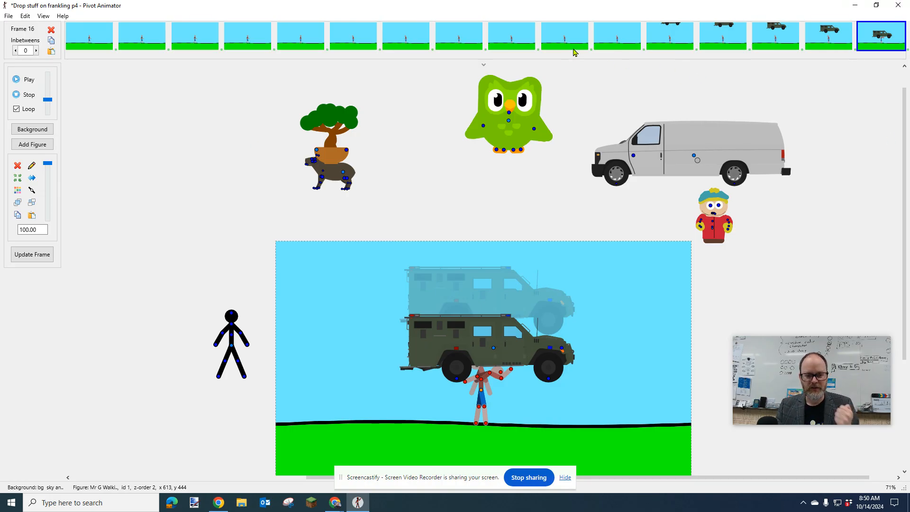
click(90, 36)
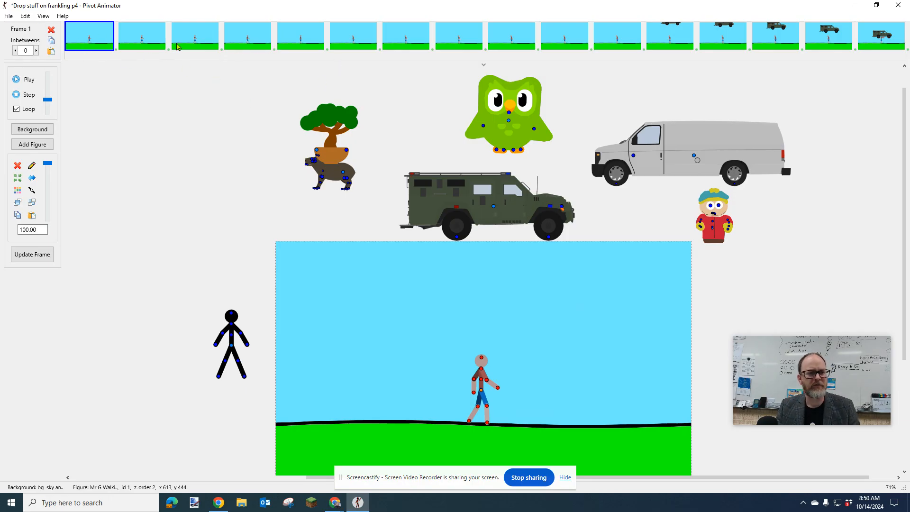
click(19, 80)
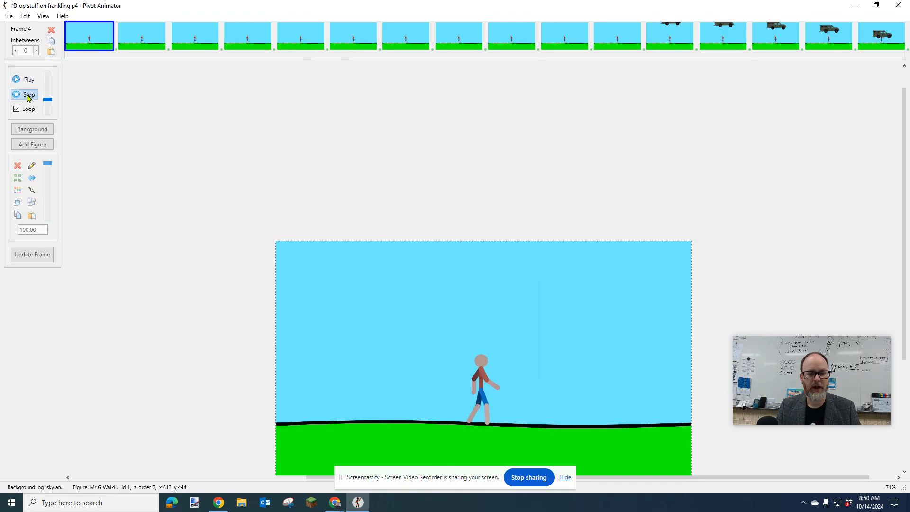
click(25, 94)
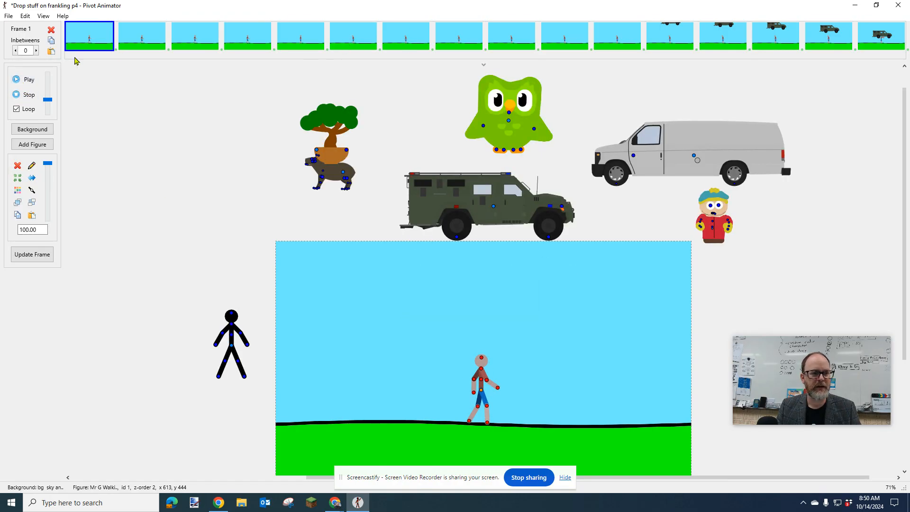
Start a new text figure reading "!!!" in the Arial Black font
click(8, 16)
click(67, 162)
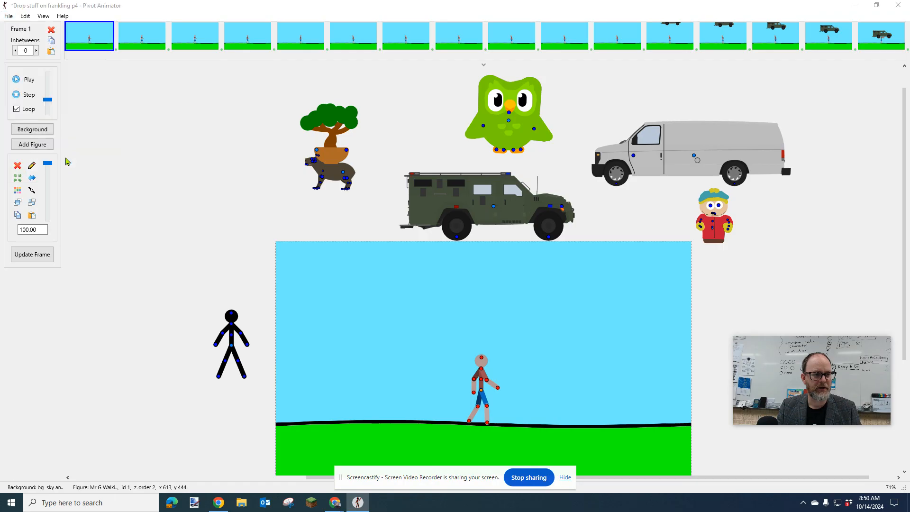
text(!!!)
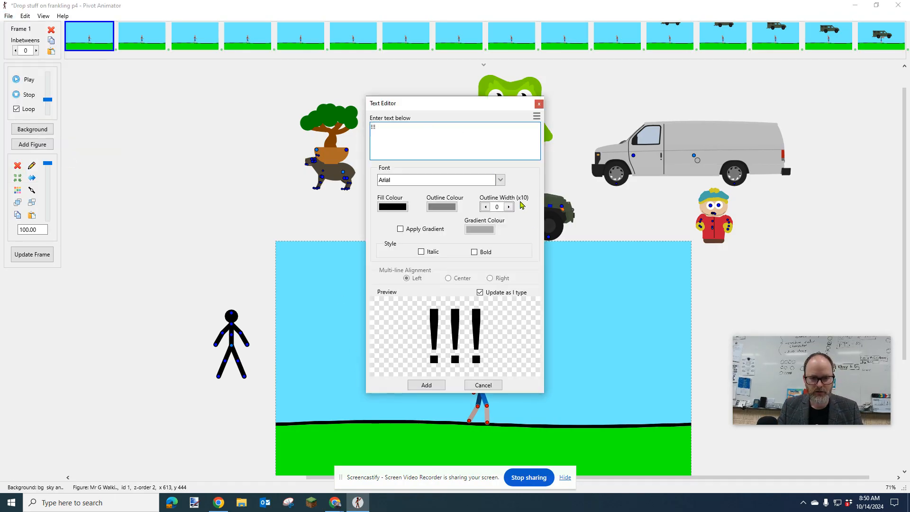
click(499, 181)
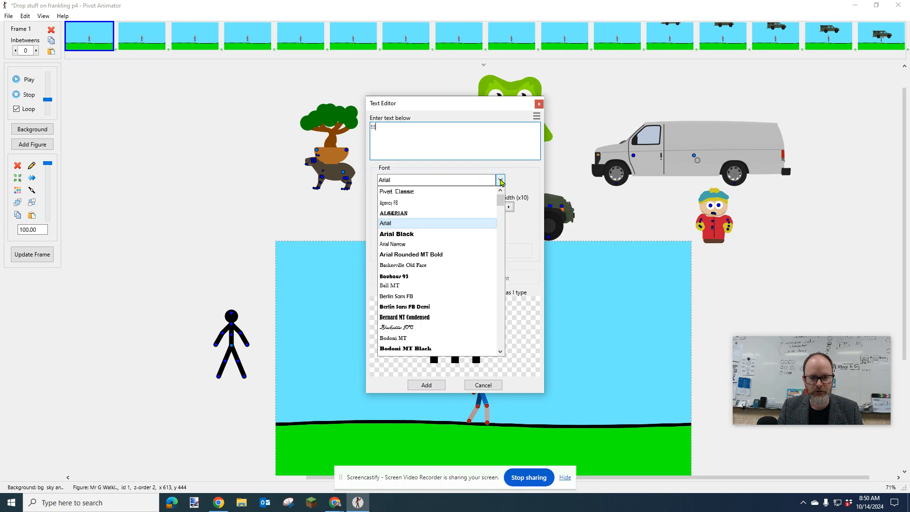
click(413, 235)
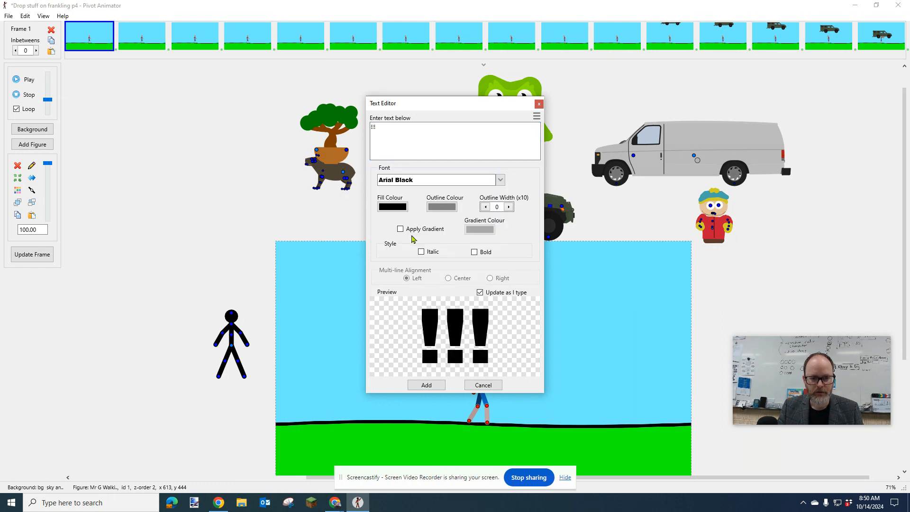
Give the "!!!" text a red fill (FF0000) and a black outline (000000)
click(392, 207)
click(350, 206)
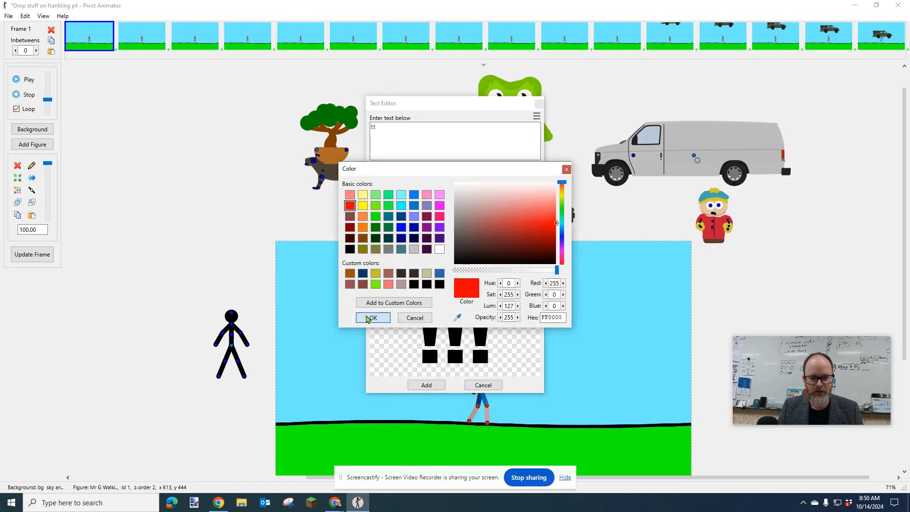
click(372, 317)
click(442, 207)
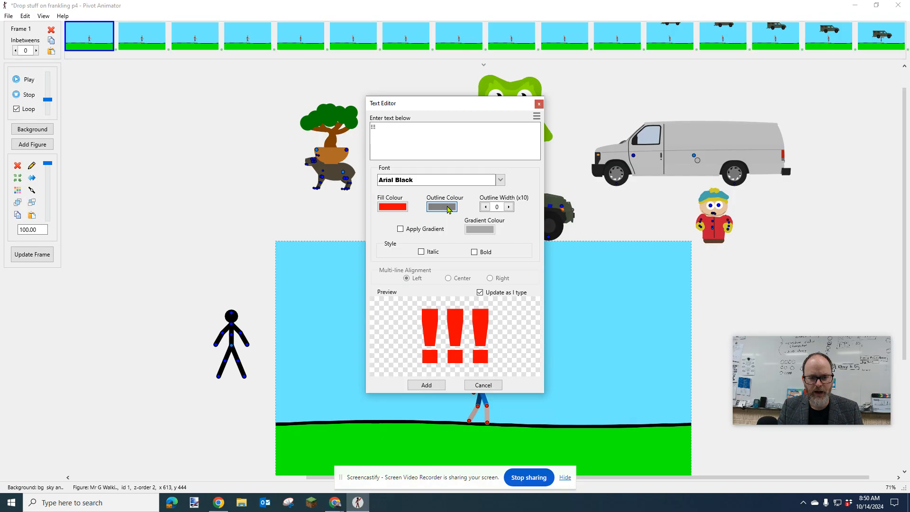
drag(455, 226, 455, 262)
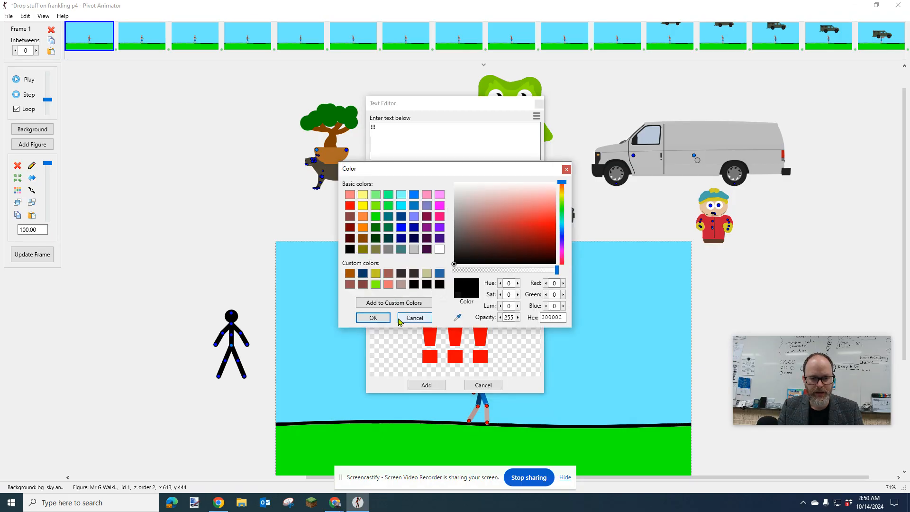
click(374, 318)
Set the text's outline width to 12 and add it to frame 1, parked above the scene between the armored vehicle and the red-coated character
click(509, 207)
click(509, 207)
click(509, 206)
click(509, 207)
click(509, 206)
click(508, 206)
click(508, 207)
click(509, 206)
click(509, 207)
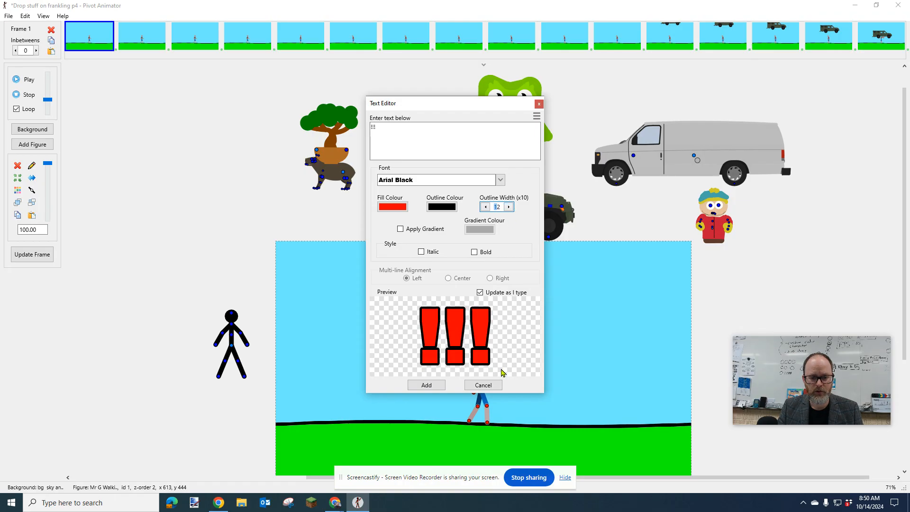
click(436, 385)
drag(483, 268, 603, 237)
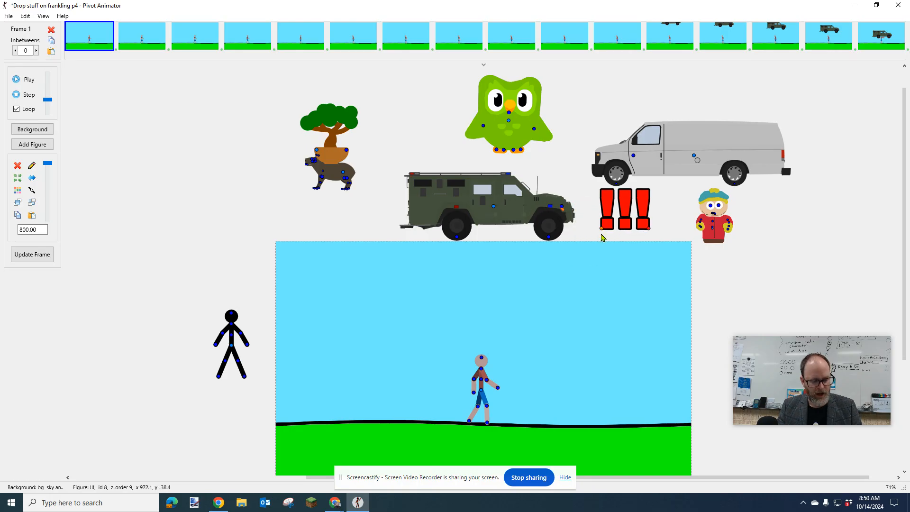
Paste the "!!!" text figure into frame 9 and place it just above the standing figure's head
click(135, 36)
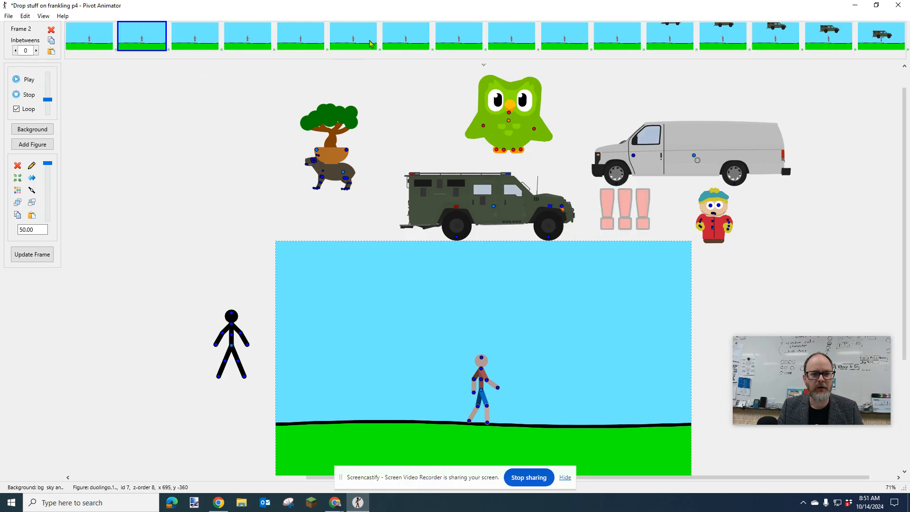
click(339, 43)
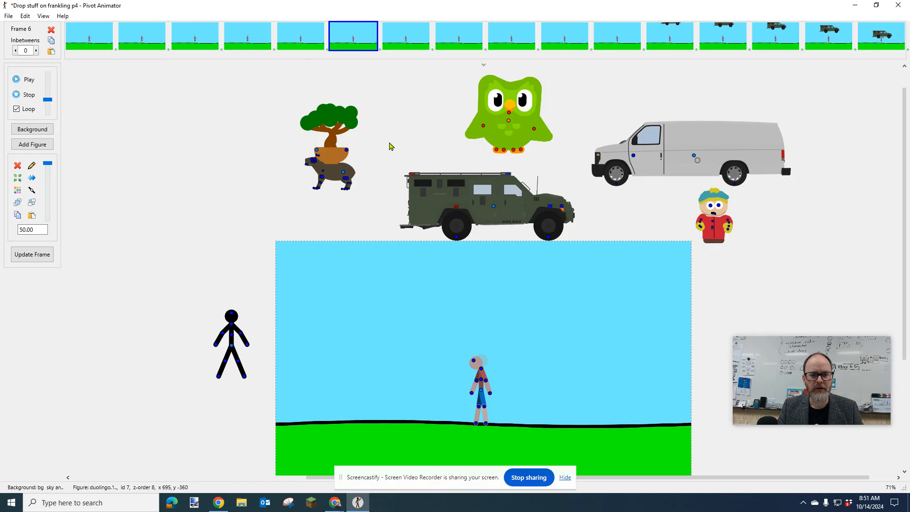
click(402, 42)
click(461, 43)
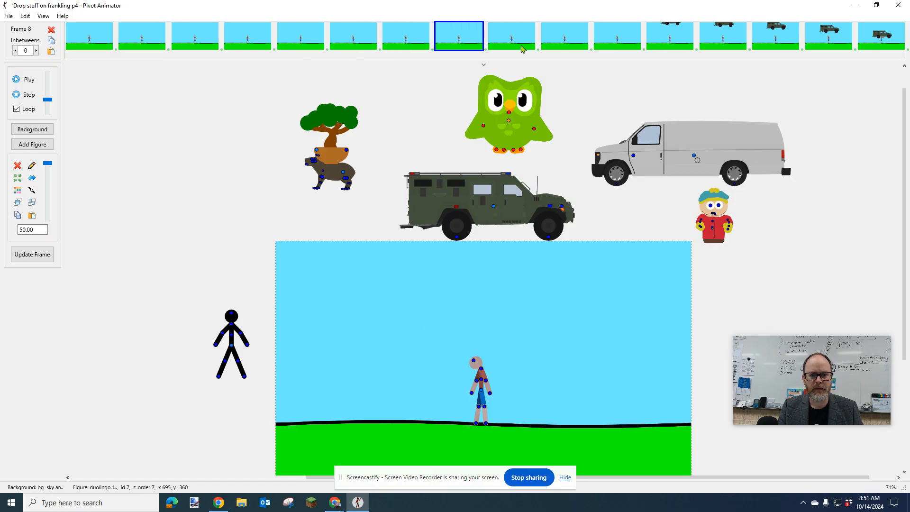
click(513, 47)
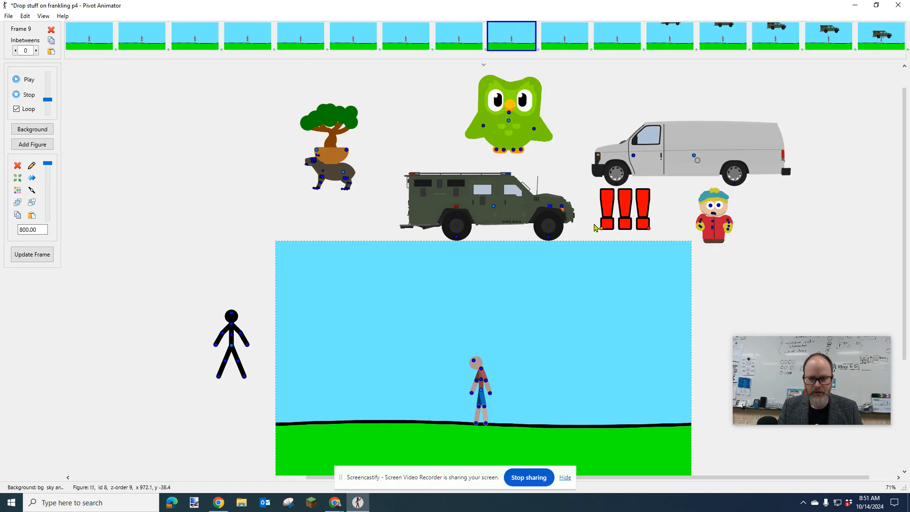
drag(602, 231, 454, 347)
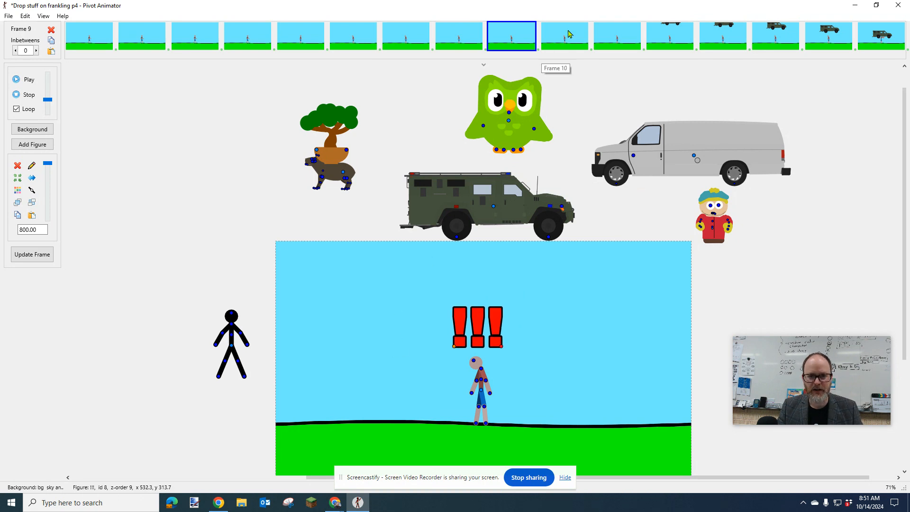
Paste the "!!!" text above the standing figure's head in frames 10, 11 and 12
click(562, 45)
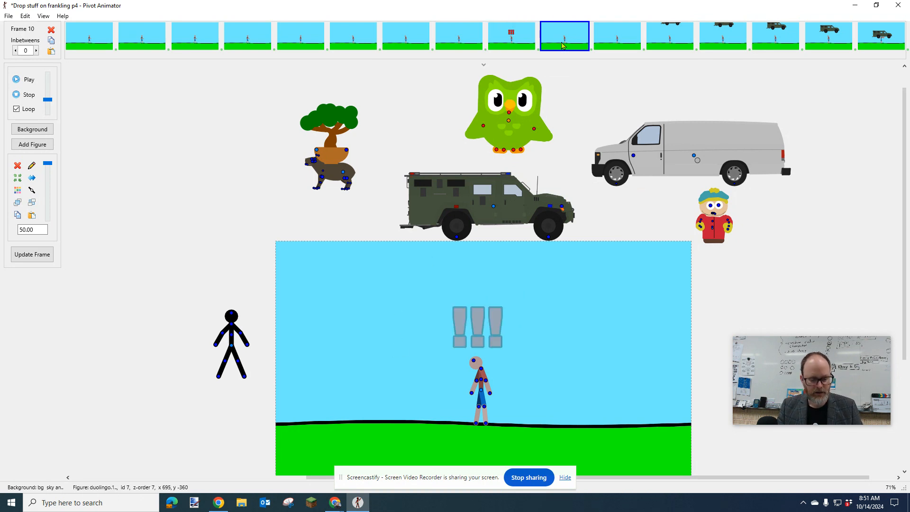
click(626, 43)
key(ctrl+v)
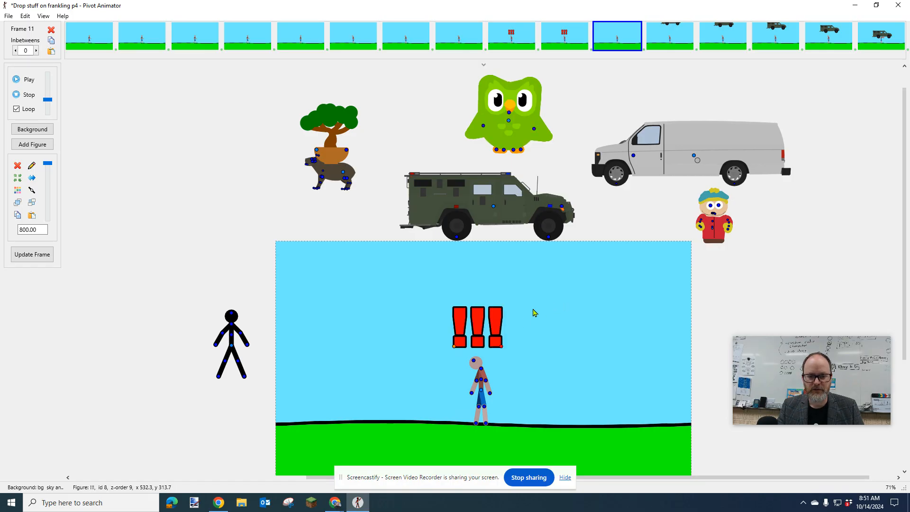
click(675, 40)
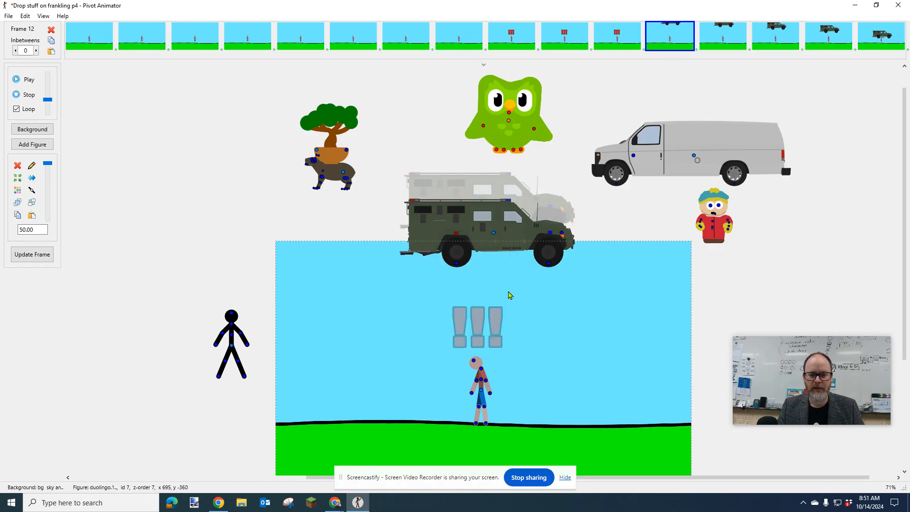
key(ctrl+v)
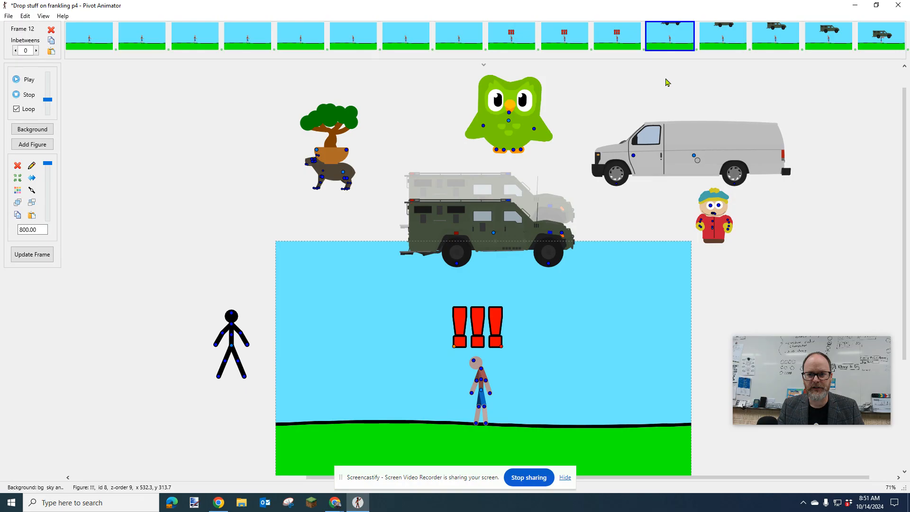
Paste the "!!!" text above the standing figure's head in frame 13 and reduce its opacity to 32%
click(720, 43)
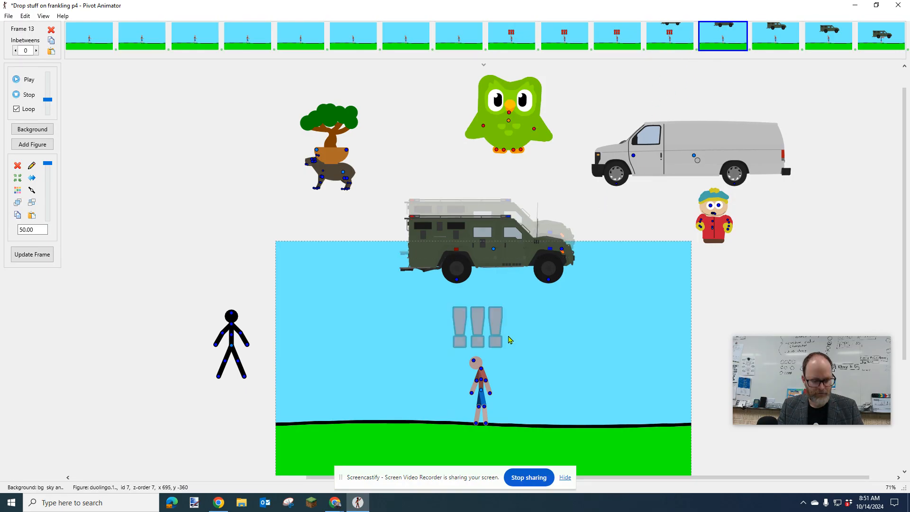
key(ctrl+v)
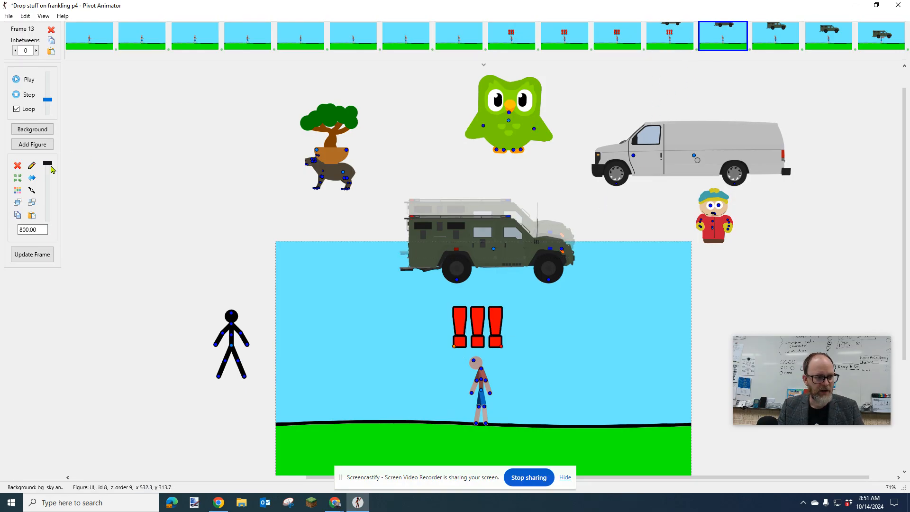
drag(47, 163, 50, 199)
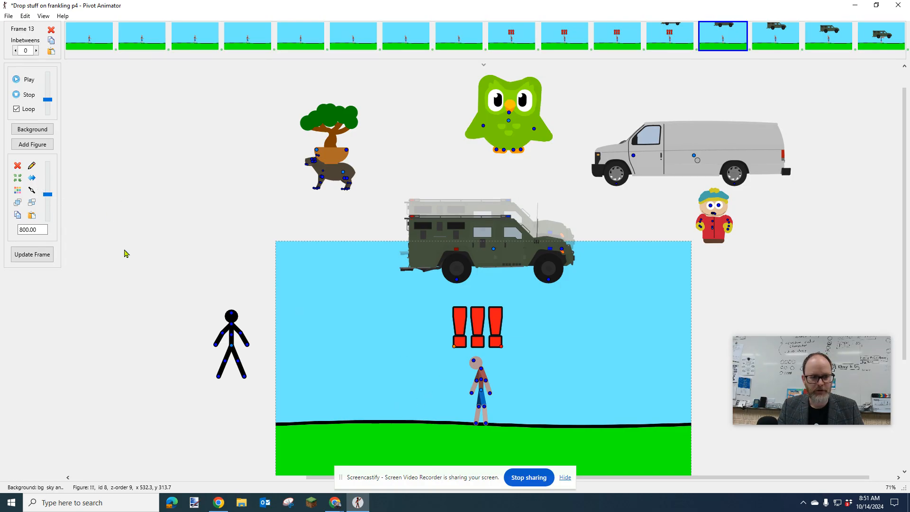
mouse_move(48, 194)
mouse_down()
mouse_move(51, 227)
mouse_move(58, 165)
mouse_up()
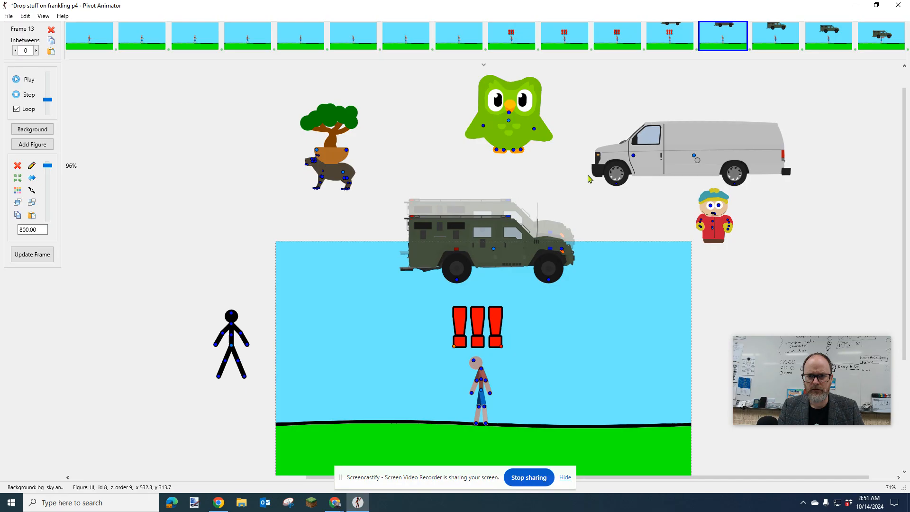
click(672, 31)
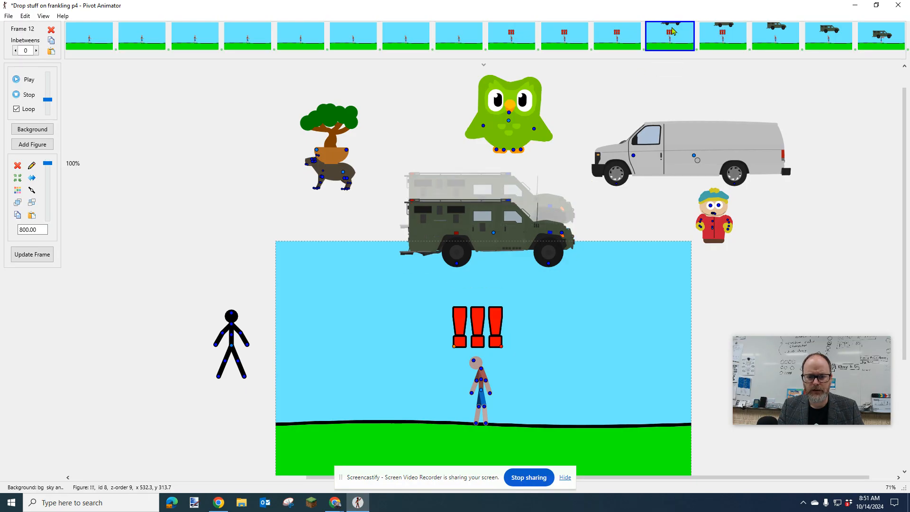
click(721, 37)
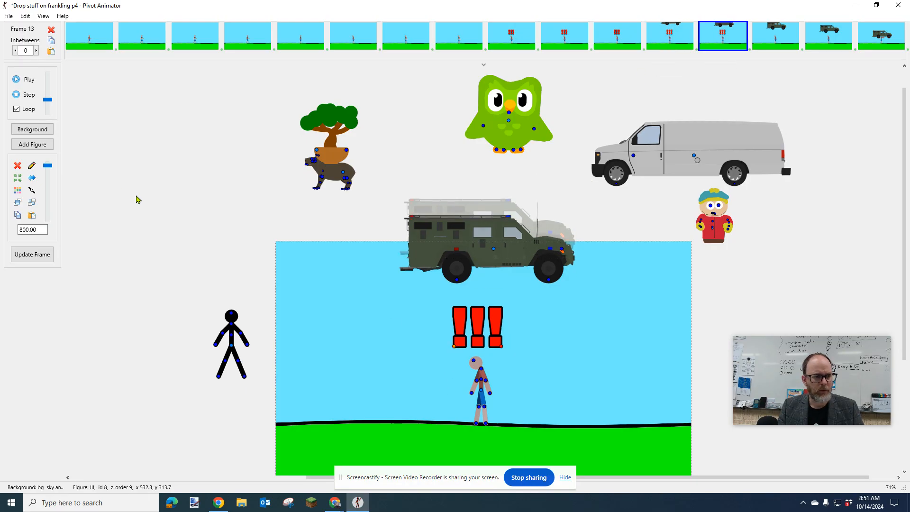
drag(47, 165, 47, 202)
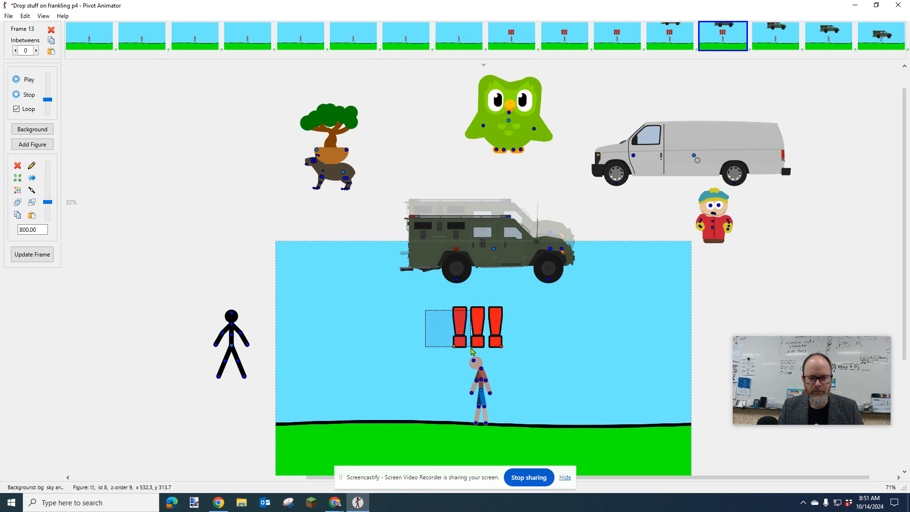
click(776, 38)
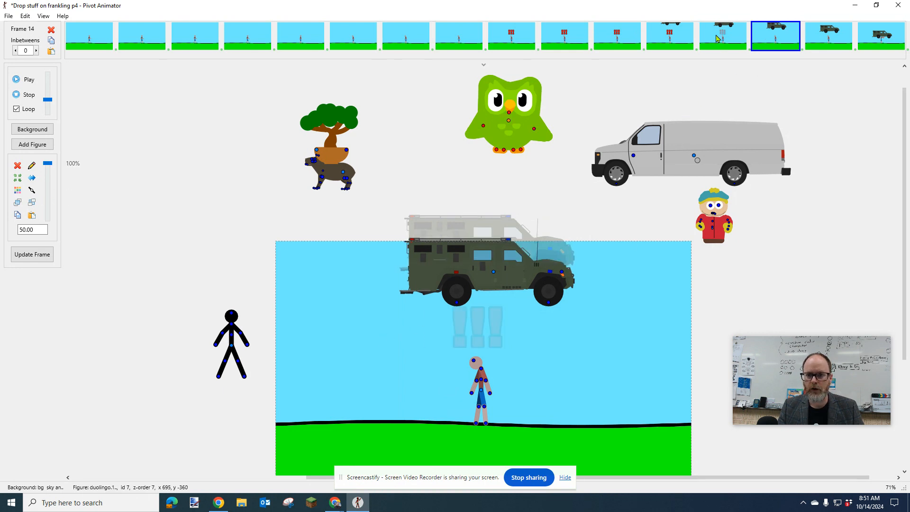
click(717, 35)
click(780, 44)
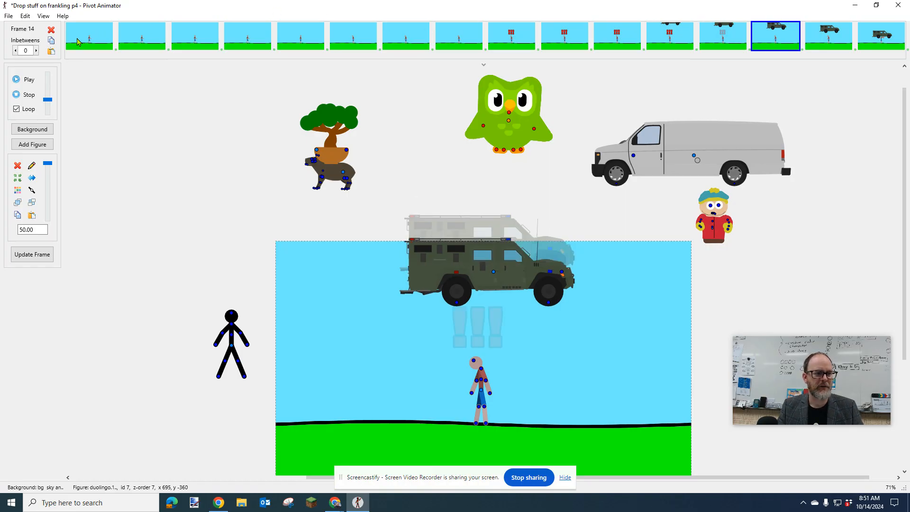
Play the animation from frame 1 to review the fading "!!!" text, and stop the playback
click(78, 41)
click(27, 82)
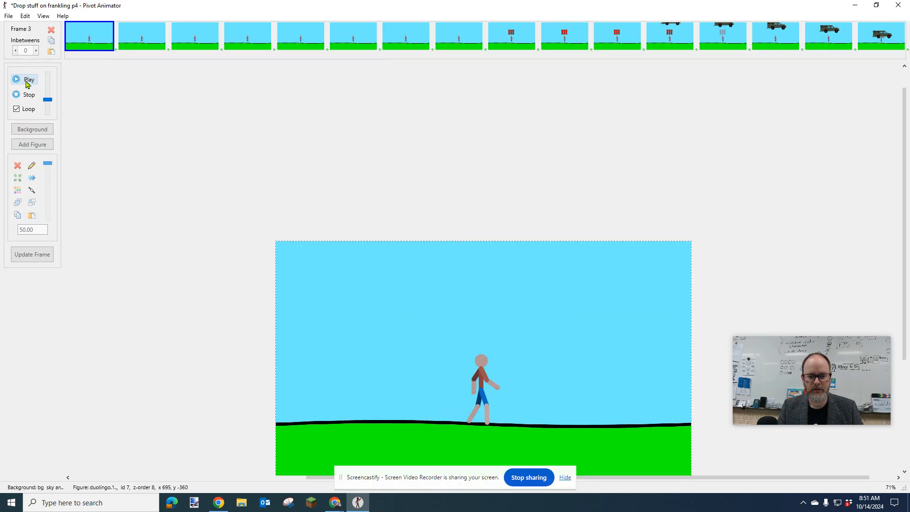
click(24, 95)
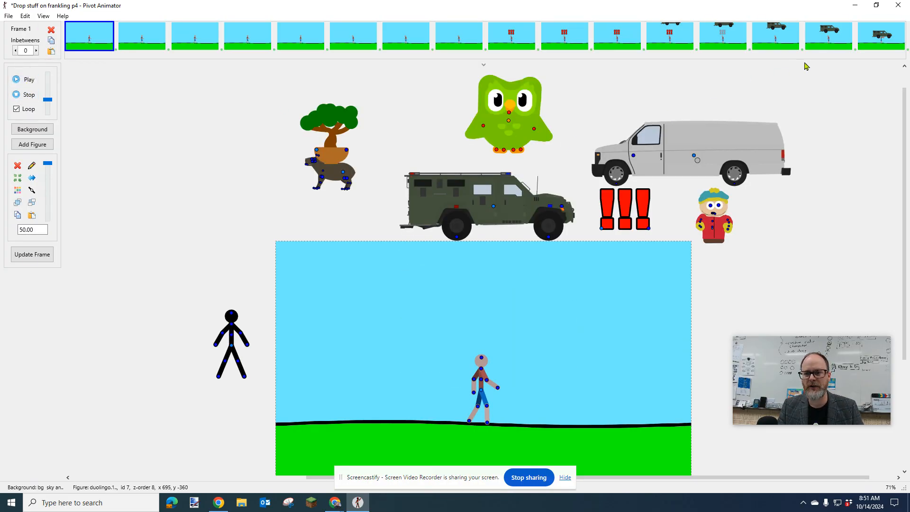
Try lowering the armored vehicle farther over the raised-arm figure in frame 16, and move it back up
click(884, 46)
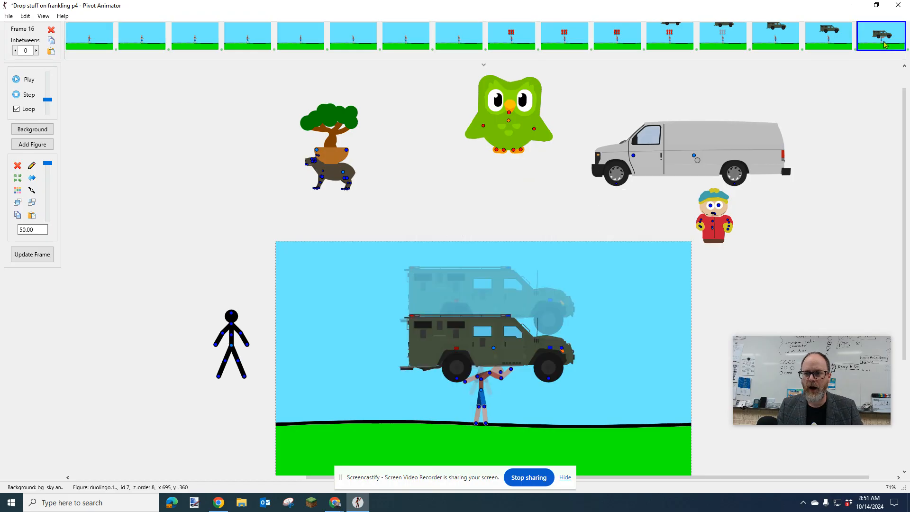
click(494, 350)
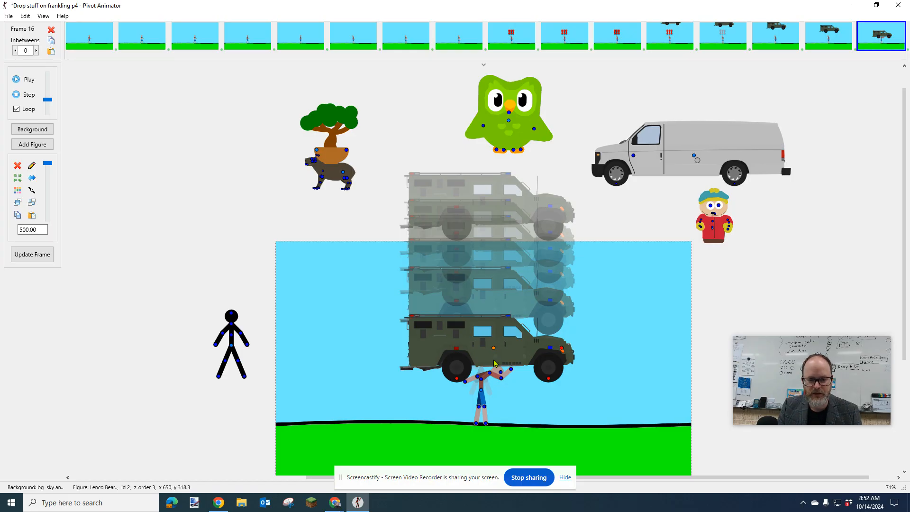
drag(495, 351, 494, 359)
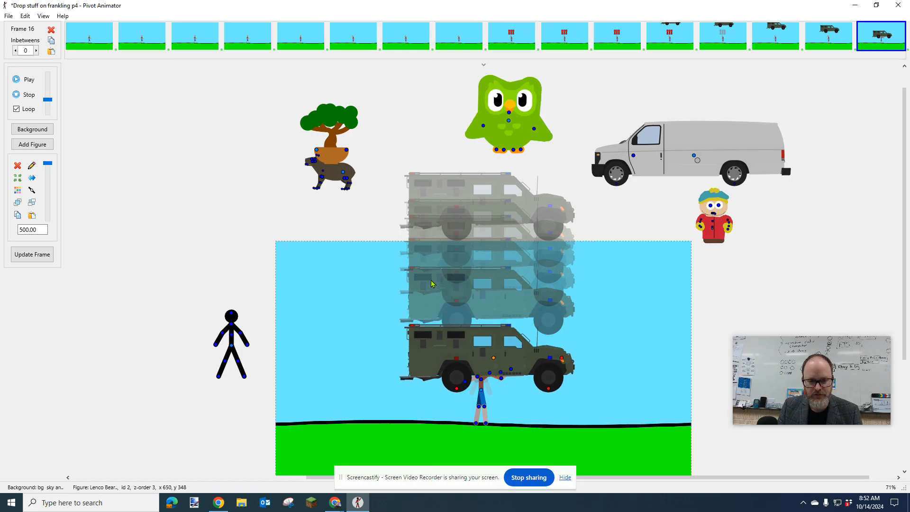
key(Down)
key(Down)
key(Down)
key(Down)
key(Down)
key(Down)
key(Down)
key(Down)
key(Down)
key(Down)
key(Up)
key(Up)
key(Up)
key(Up)
key(Up)
key(Up)
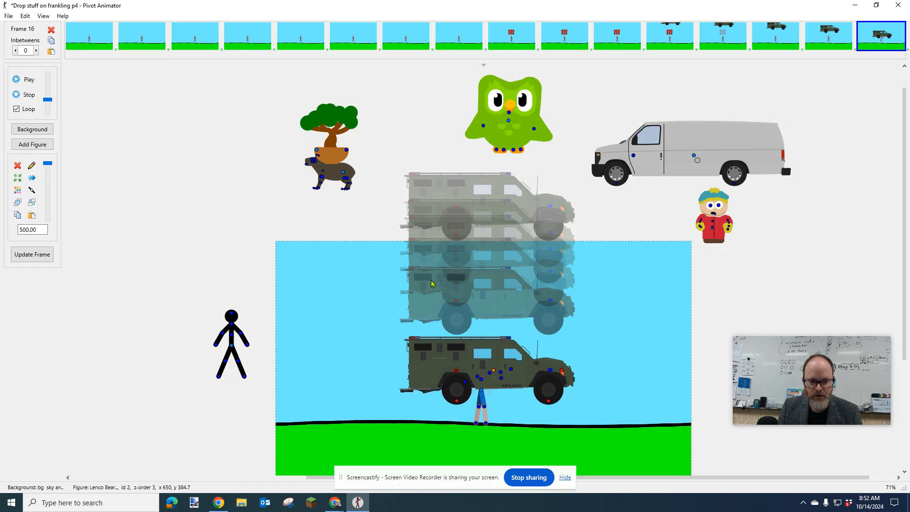
key(Up)
key(Up)
key(Up)
key(Up)
key(Up)
key(Up)
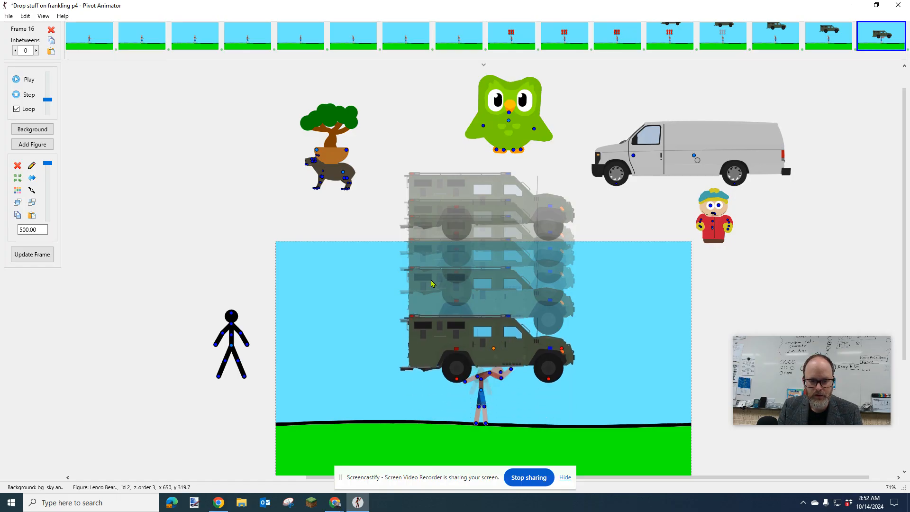
In the new frame 17, lower the armored vehicle straight down until its wheels rest on the ground
key(Return)
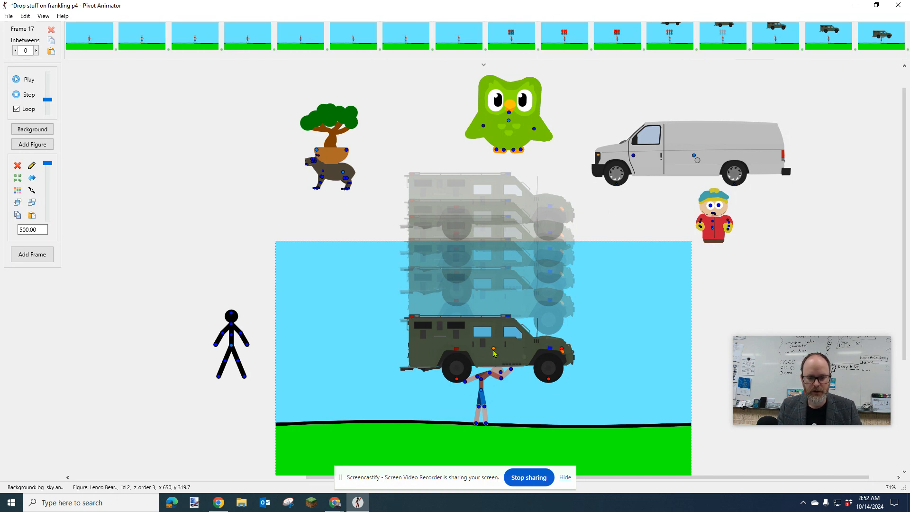
key(Down)
key(Down)
key(Down)
key(Down)
key(Down)
key(Down)
key(Down)
key(Down)
key(Down)
key(Down)
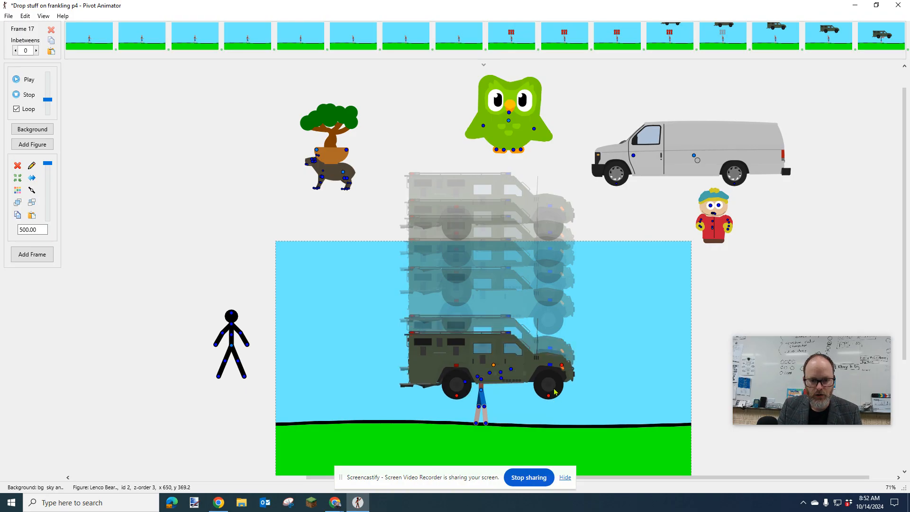
key(Down)
key(Down)
key(Down)
key(Down)
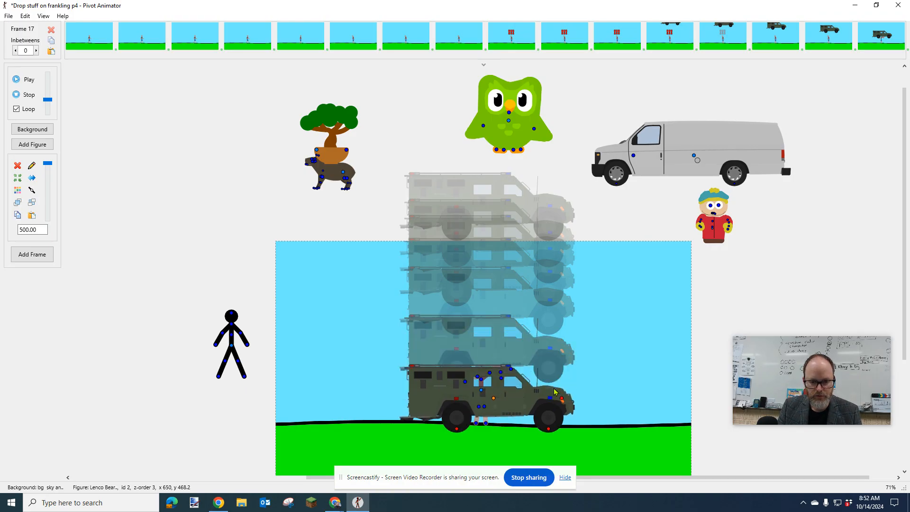
Lay the figure flat on the ground beneath the armored vehicle, between its wheels, and add this pose as frame 17
click(483, 393)
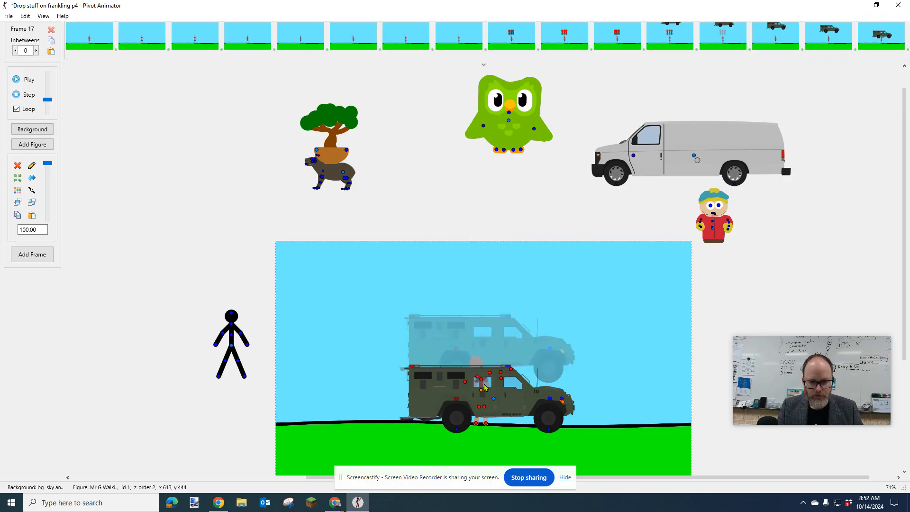
drag(481, 380, 622, 383)
drag(680, 393, 712, 398)
drag(644, 385, 496, 423)
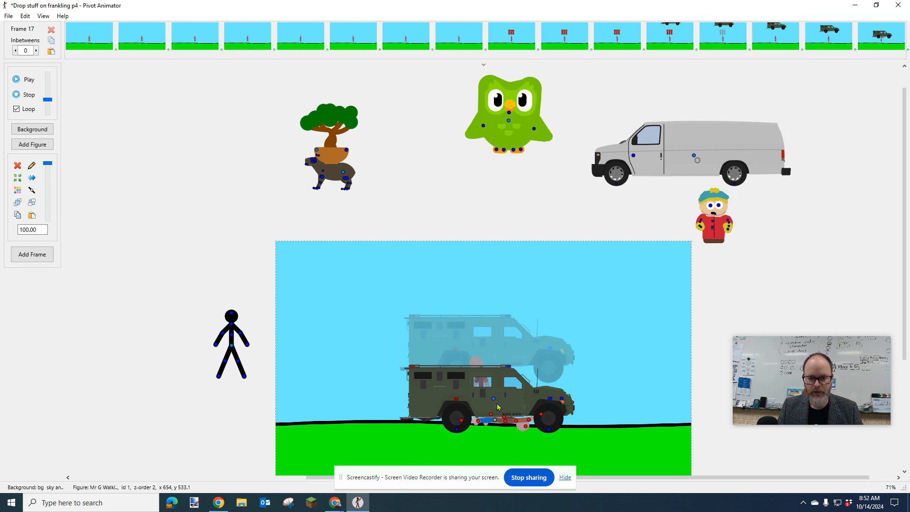
key(Return)
Add frame 18 with the armored vehicle sunk slightly to y 478.1, and frame 19 with it raised to y 471
click(494, 402)
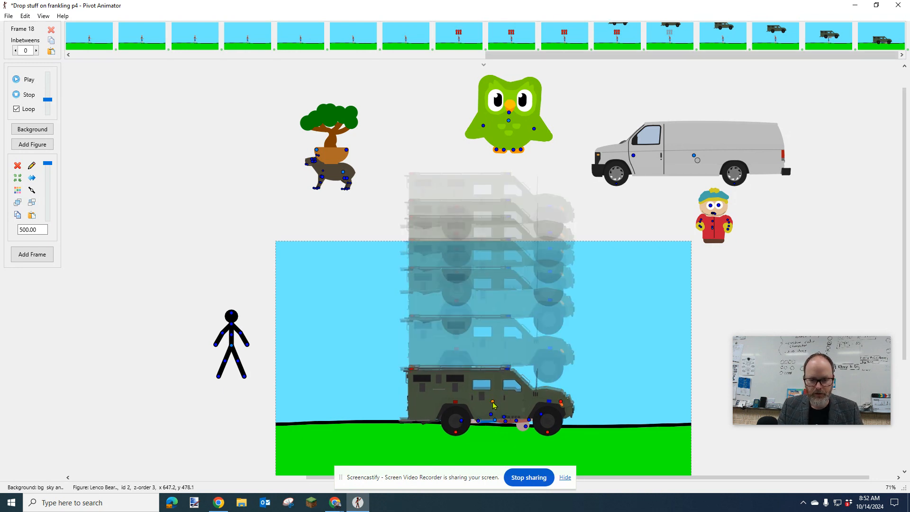
key(Return)
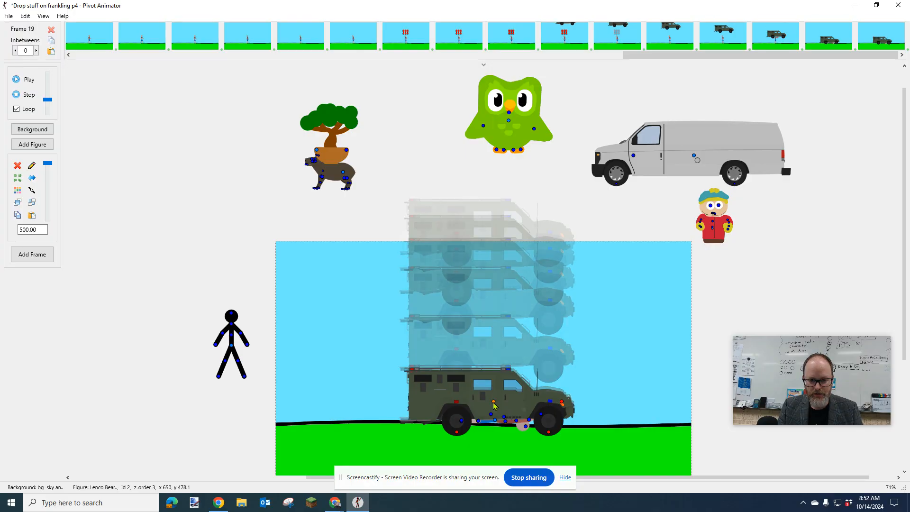
drag(494, 402, 495, 399)
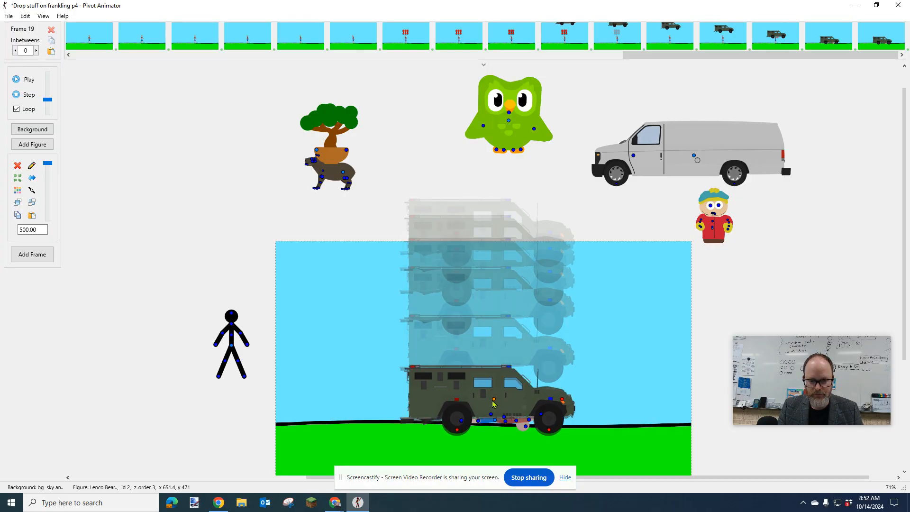
key(Return)
Add ten identical frames, 20 through 29, to hold the armored vehicle at rest on the flattened figure
key(Return)
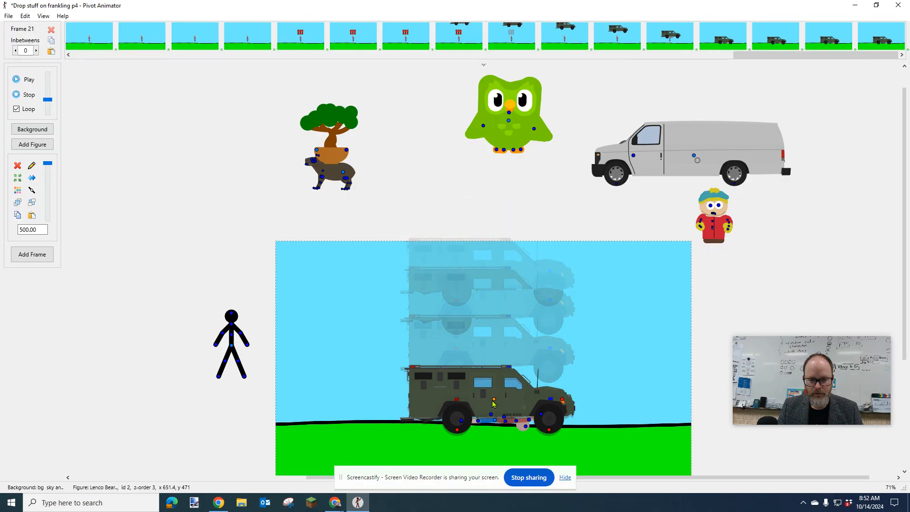
key(Return)
key(Return)
key(Return)
key(Return)
key(Return)
key(Return)
key(Return)
key(Return)
key(Return)
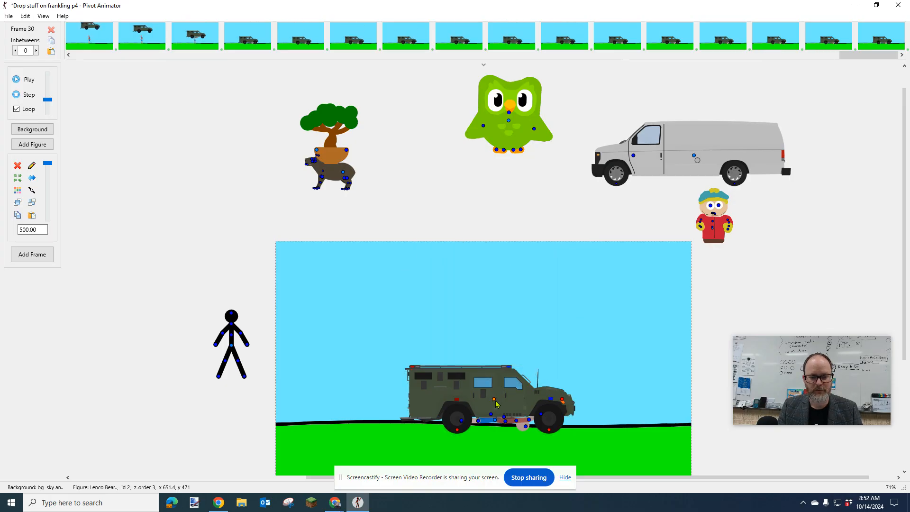
Play back the animation and step through the landing frames to examine the armored vehicle's bounce in frames 17 to 19
click(23, 79)
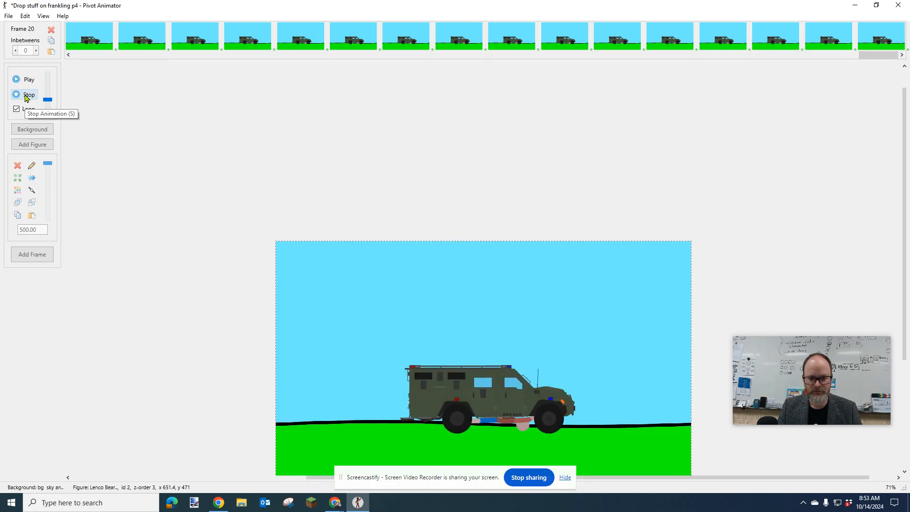
click(30, 96)
click(421, 47)
key(Left)
key(Left)
key(Left)
key(Left)
key(Left)
key(Left)
key(Left)
key(Left)
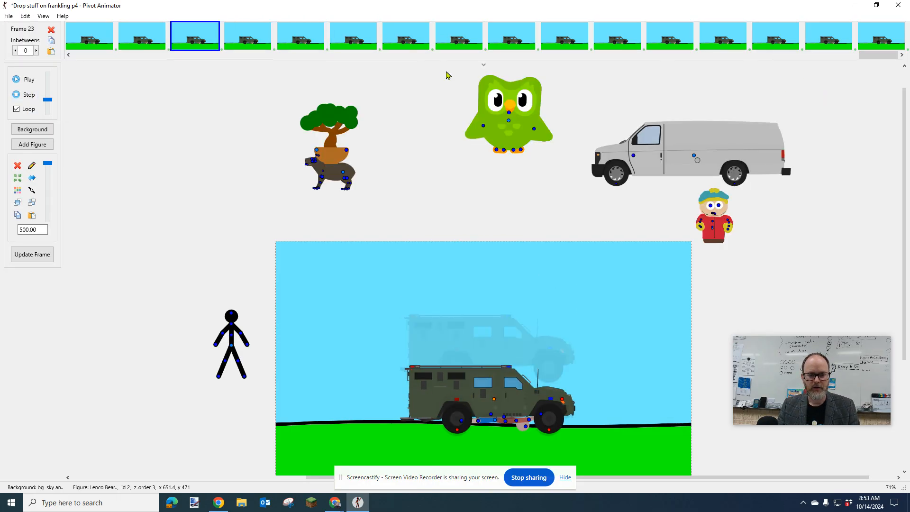
key(Left)
key(Left)
key(Left)
key(Left)
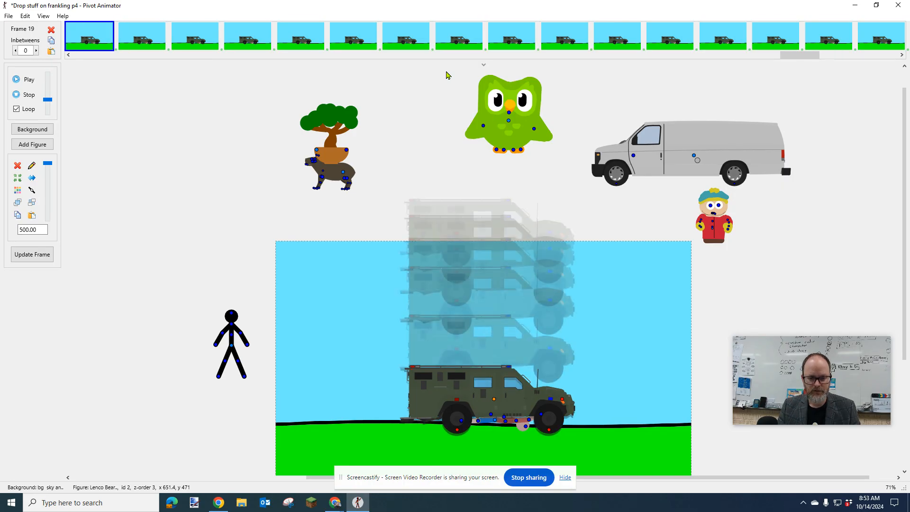
key(Right)
key(Right)
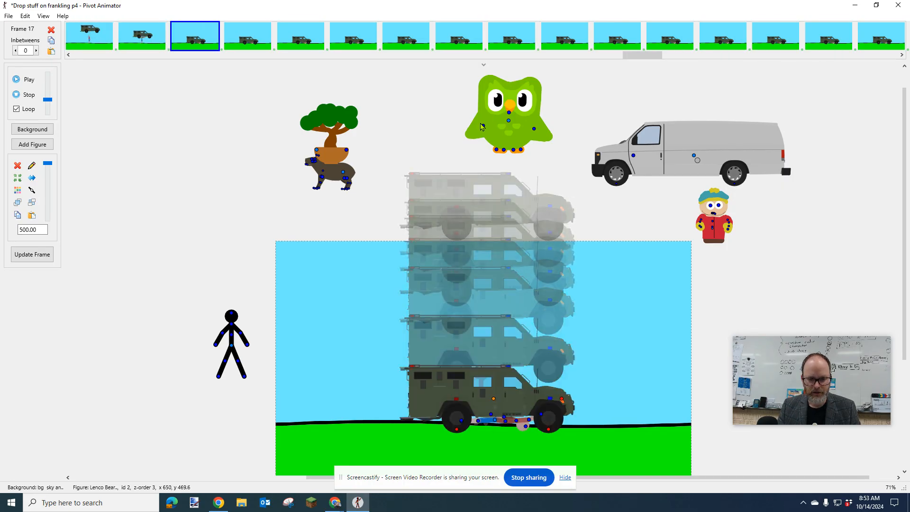
key(Right)
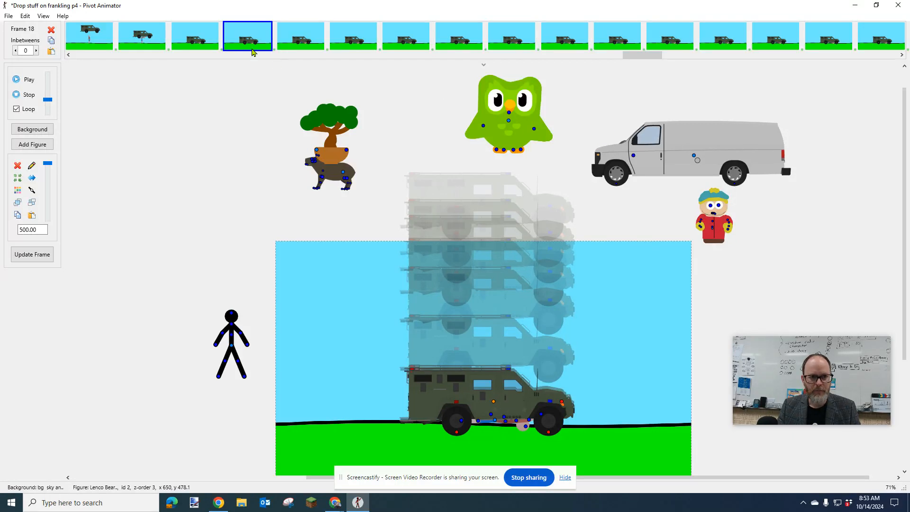
Duplicate frame 18, nudge the armored vehicle slightly upward in the copy, and compare it with frame 18
right_click(255, 36)
click(294, 40)
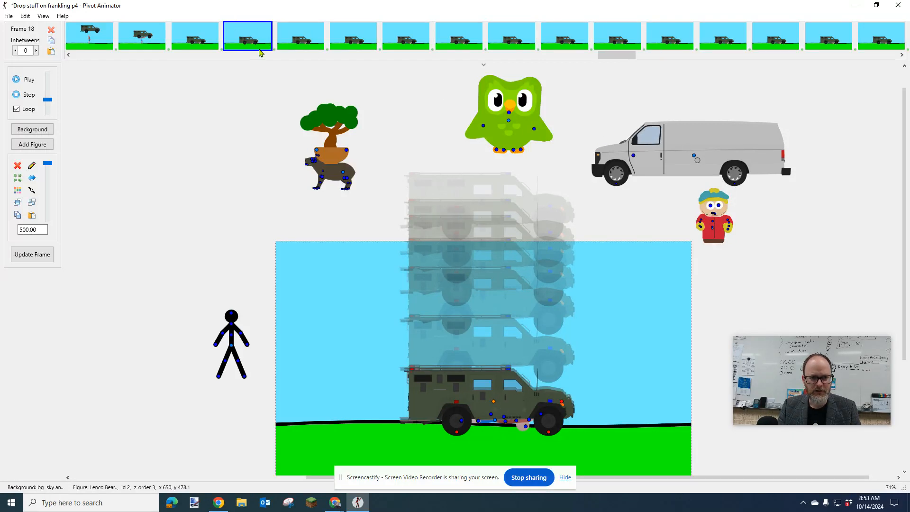
click(307, 47)
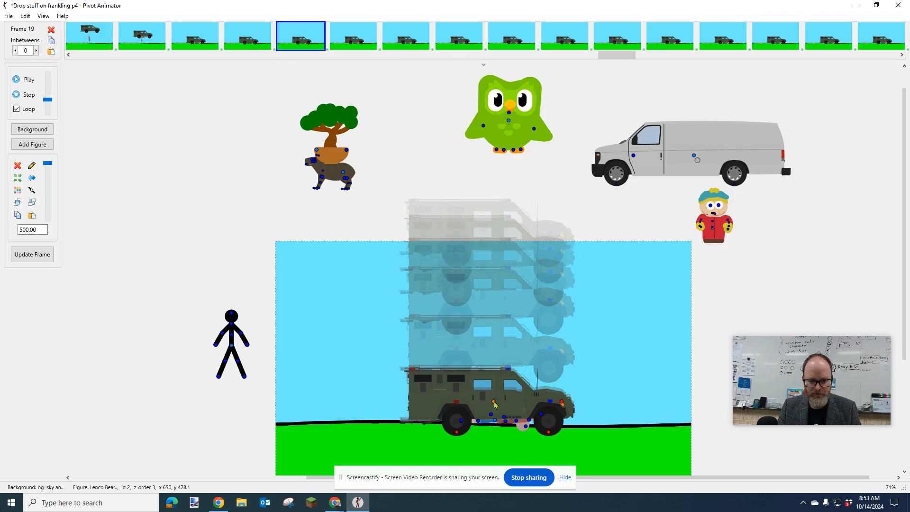
scroll(495, 405, up, 3)
drag(903, 214, 906, 235)
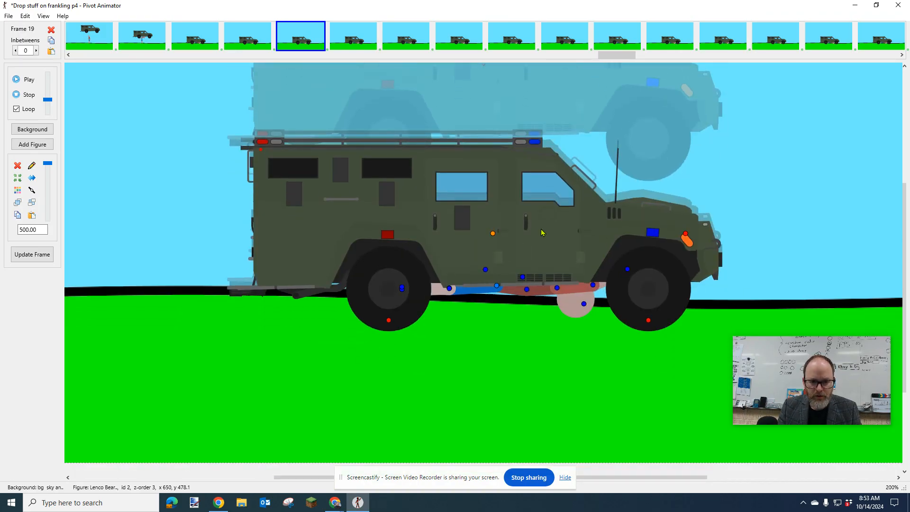
drag(494, 235, 494, 233)
click(249, 39)
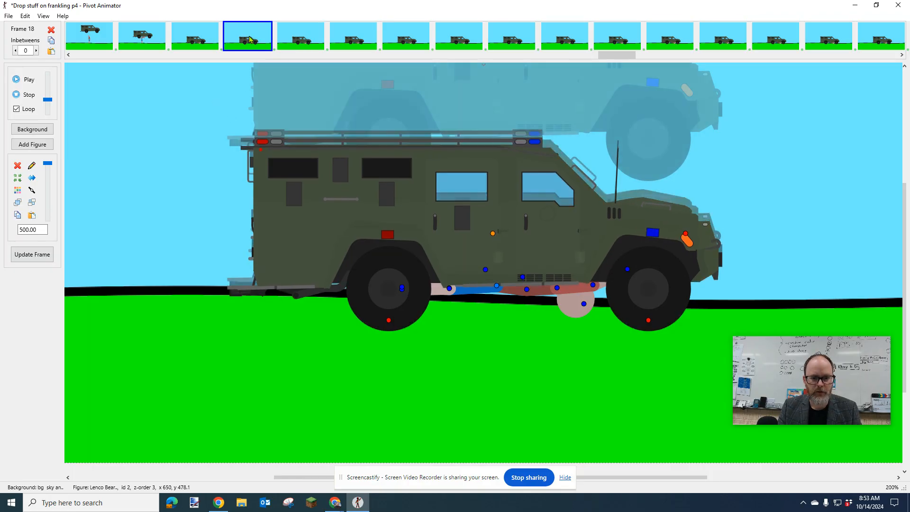
Shift the armored vehicle slightly backward in frame 20 to x 649.9, y 471, and compare it with frame 21
key(Right)
key(Right)
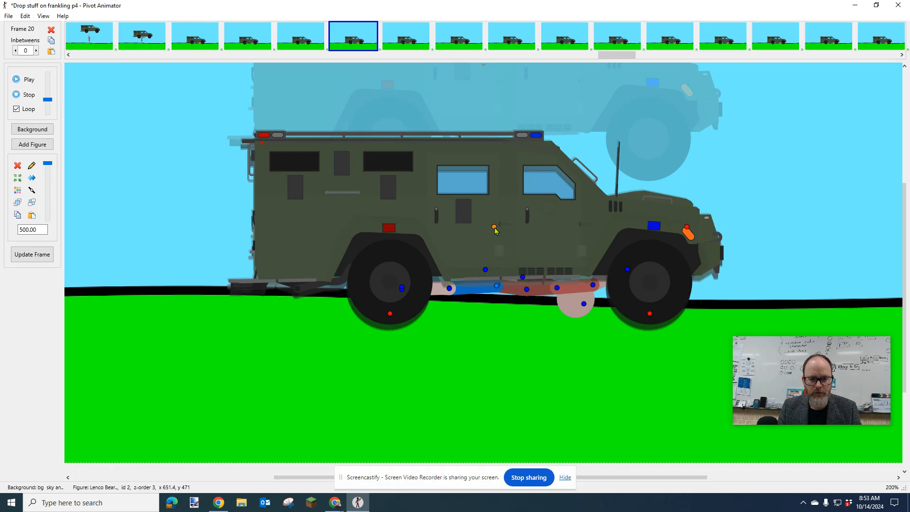
drag(495, 229, 494, 230)
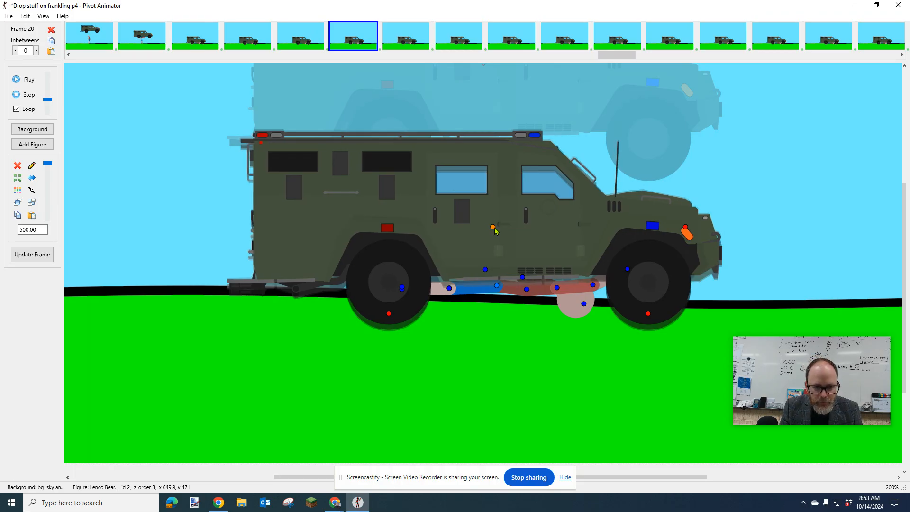
click(297, 29)
click(361, 45)
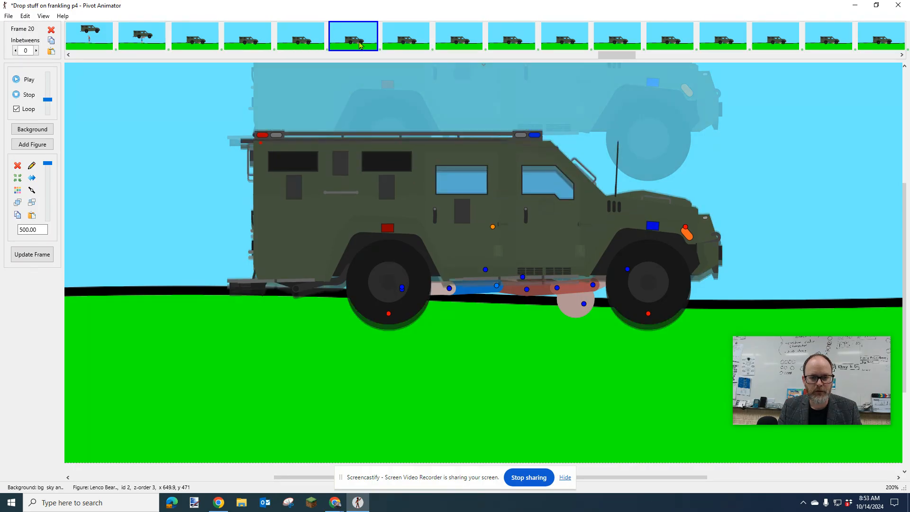
click(400, 47)
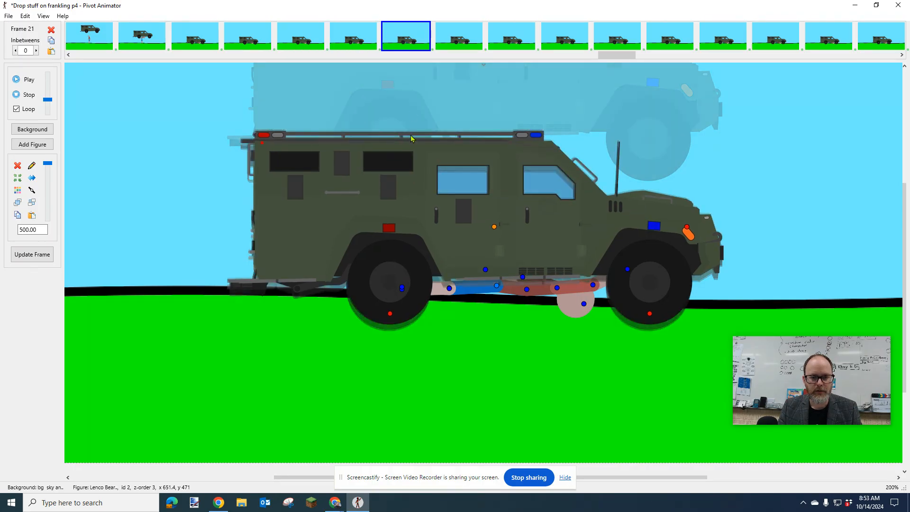
key(Left)
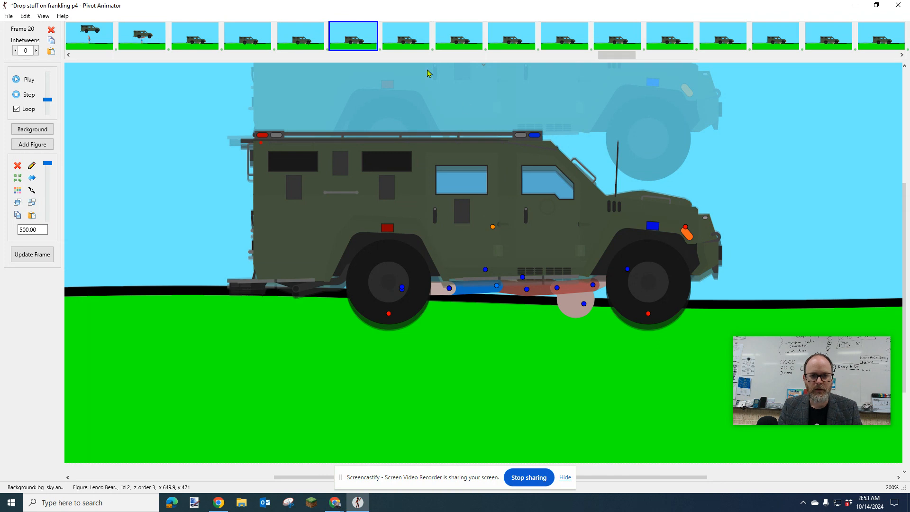
key(Right)
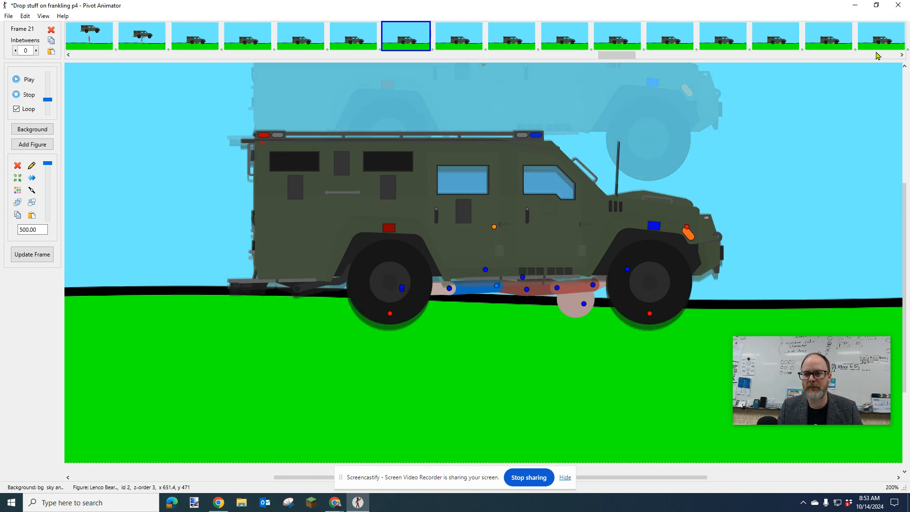
Play back the whole animation at a reduced zoom to check the vehicle's drop and bounce, and stop it
drag(612, 57, 588, 75)
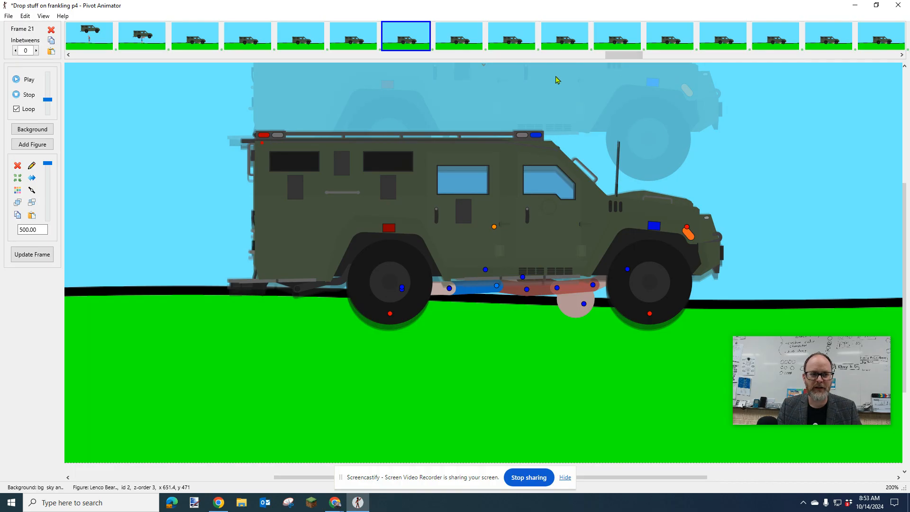
click(23, 79)
scroll(360, 287, down, 5)
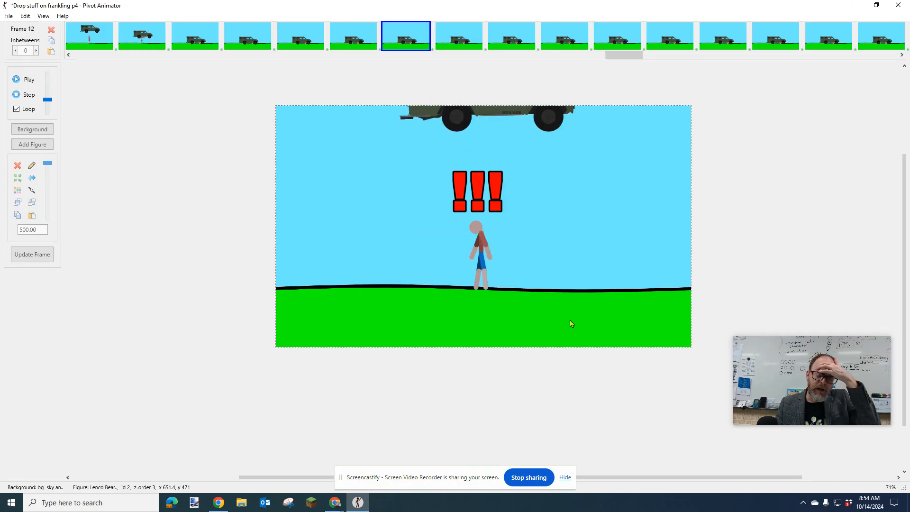
click(27, 95)
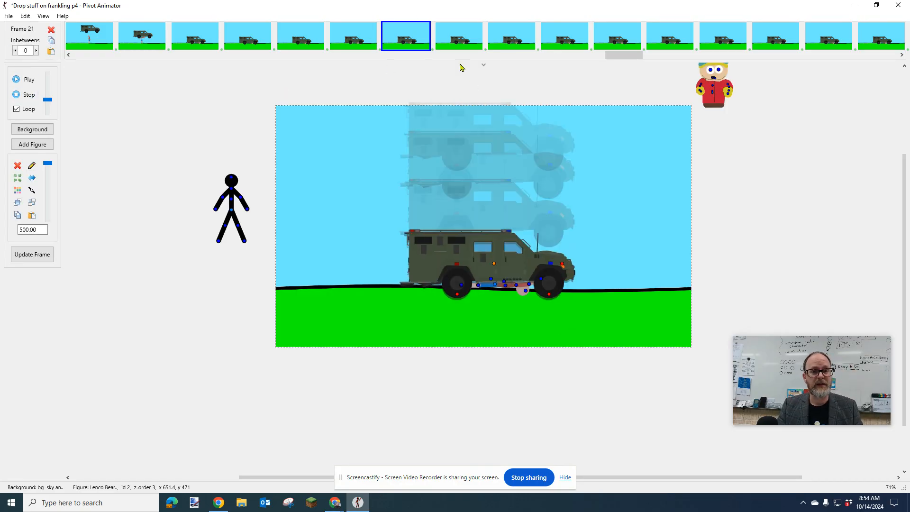
Set frame 6's inbetweens to 3 to lengthen the figure's wait before the "!!!", and play back the animation
drag(621, 55, 297, 85)
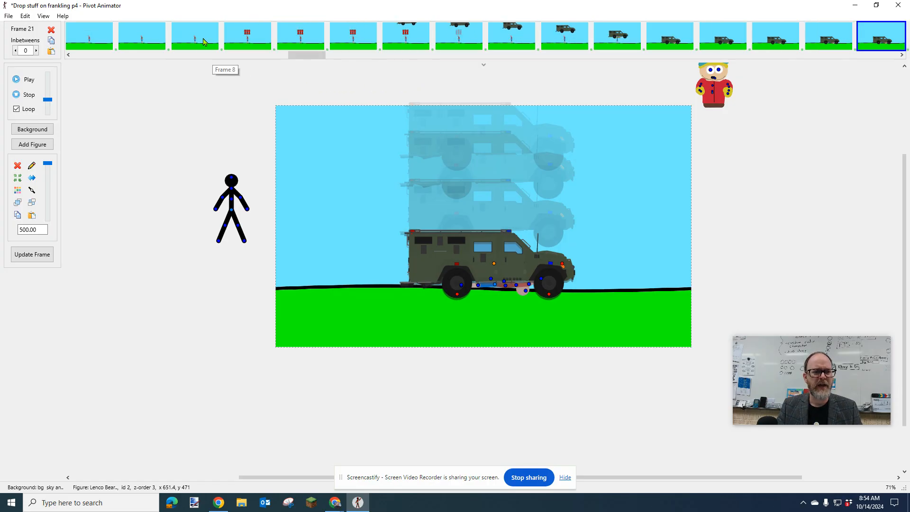
click(156, 37)
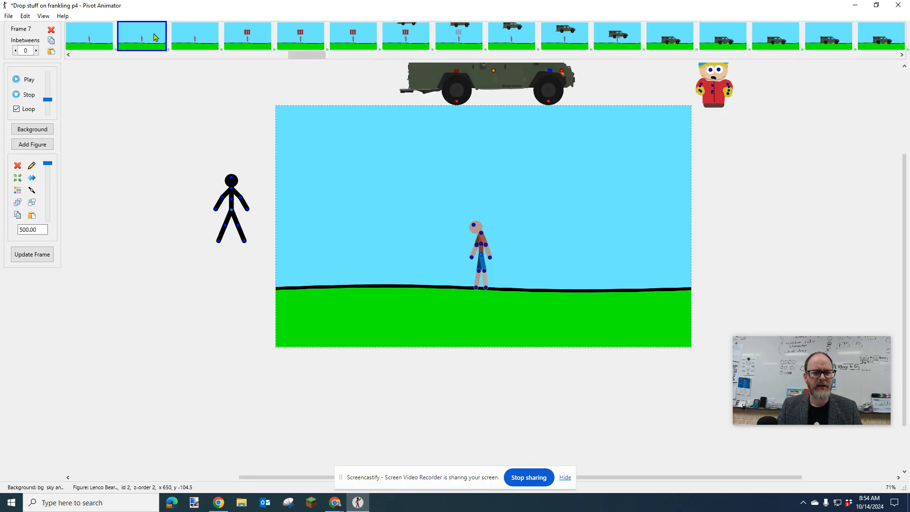
click(92, 39)
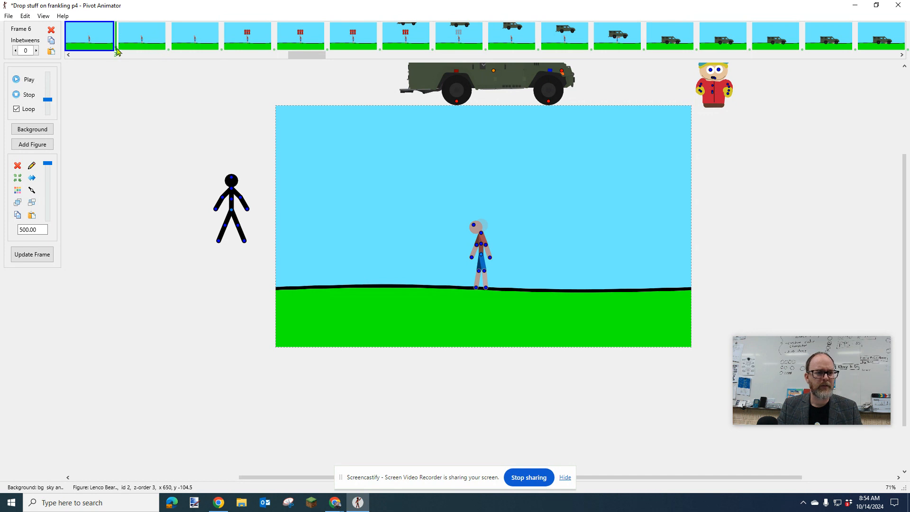
click(30, 81)
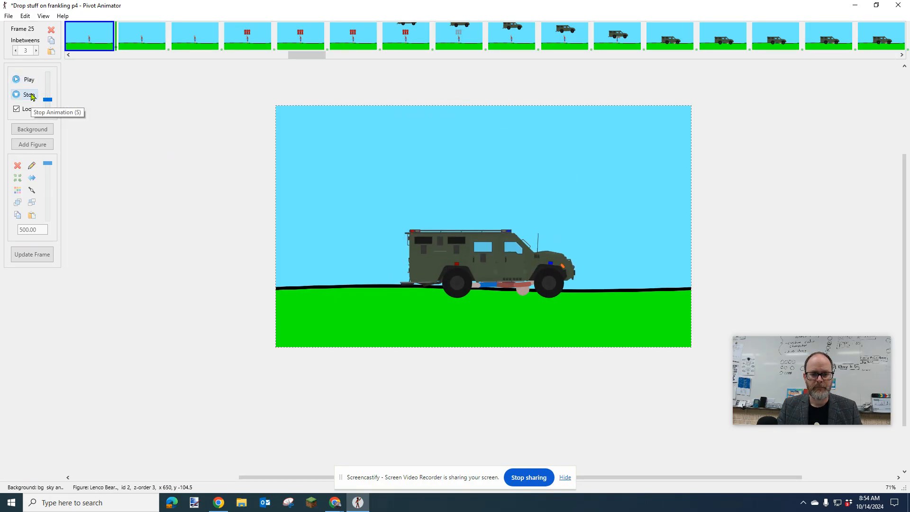
click(30, 96)
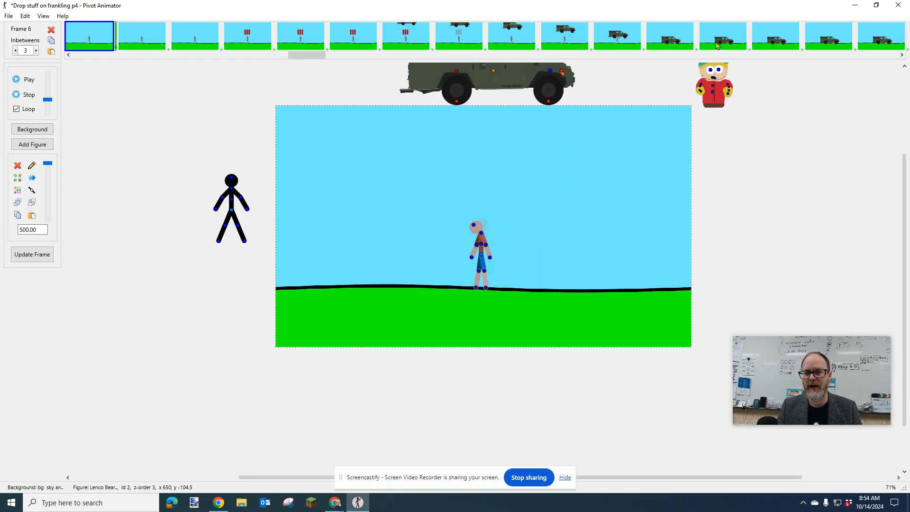
Add inbetweens to landing frames 17, 18 and 19, with 2 for frame 17, and play back the vehicle's bounce
click(690, 49)
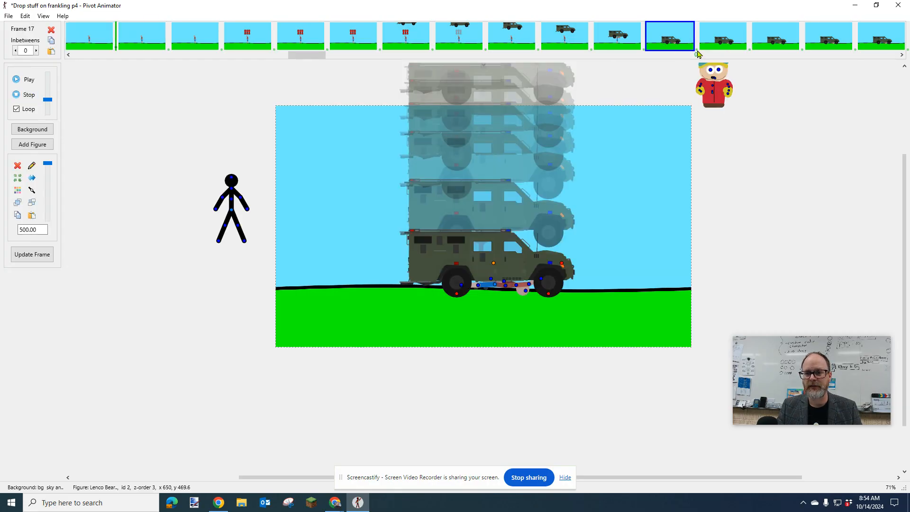
double_click(697, 50)
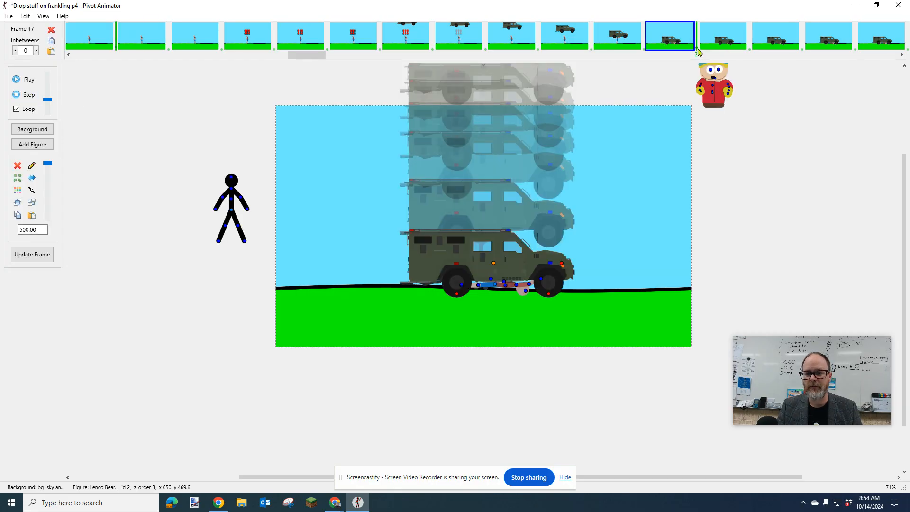
double_click(750, 50)
double_click(803, 51)
click(19, 80)
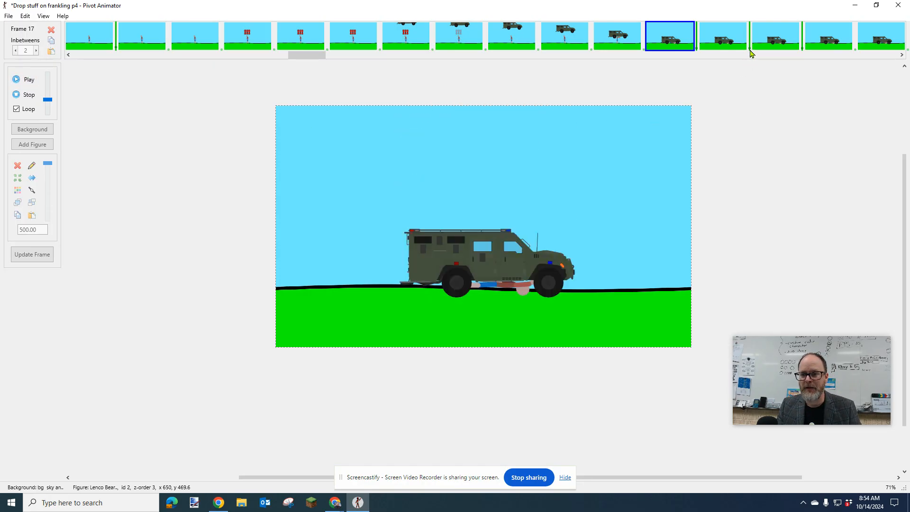
scroll(525, 265, up, 3)
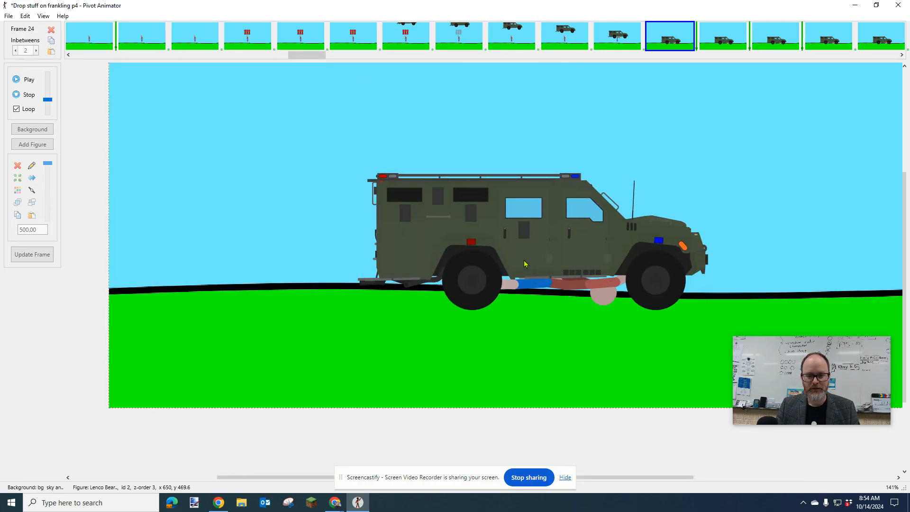
Reduce the inbetweens of frames 17, 18 and 19 to 1 each and play back the animation
click(637, 49)
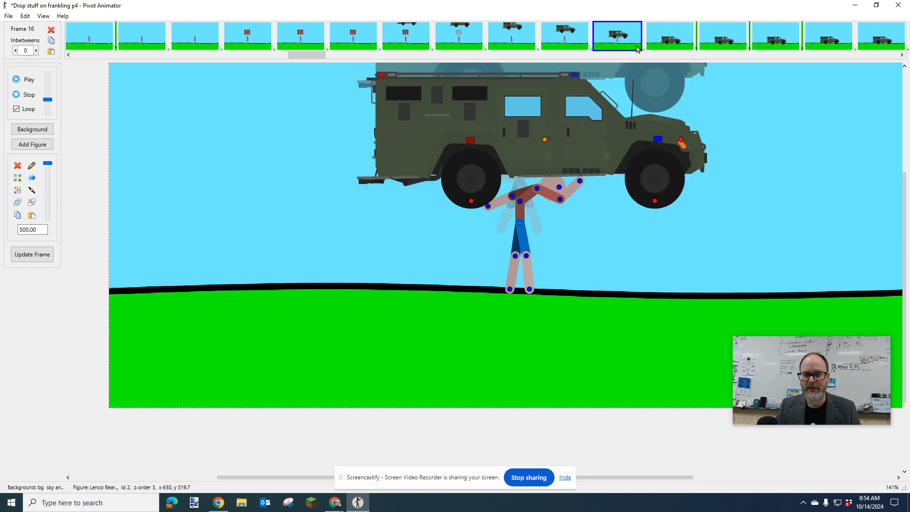
click(676, 44)
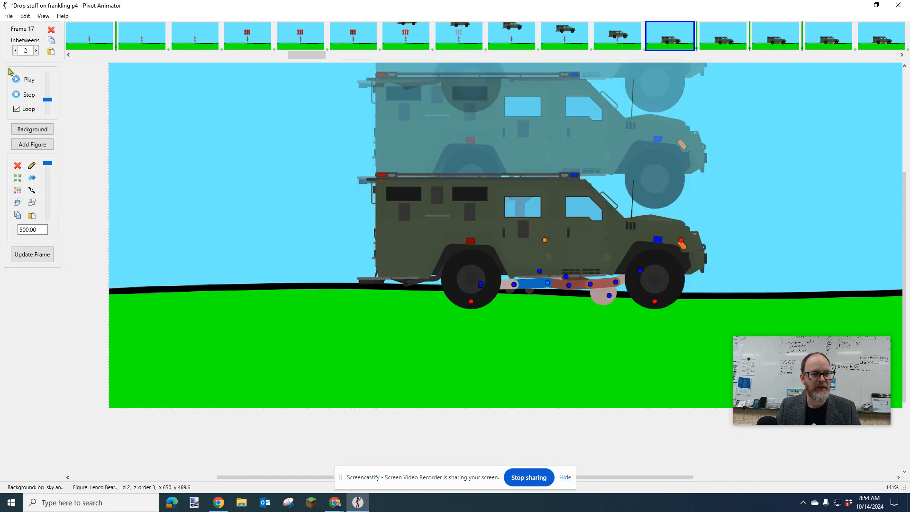
click(16, 50)
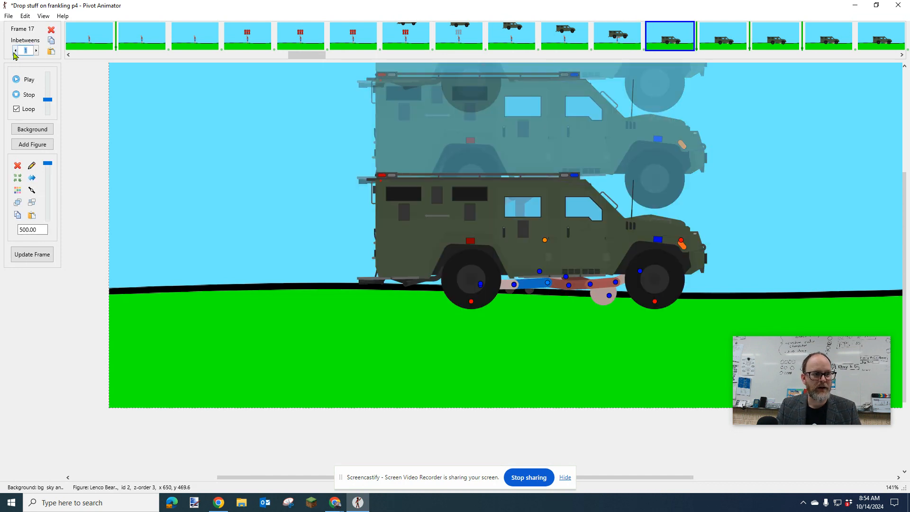
click(702, 44)
click(772, 42)
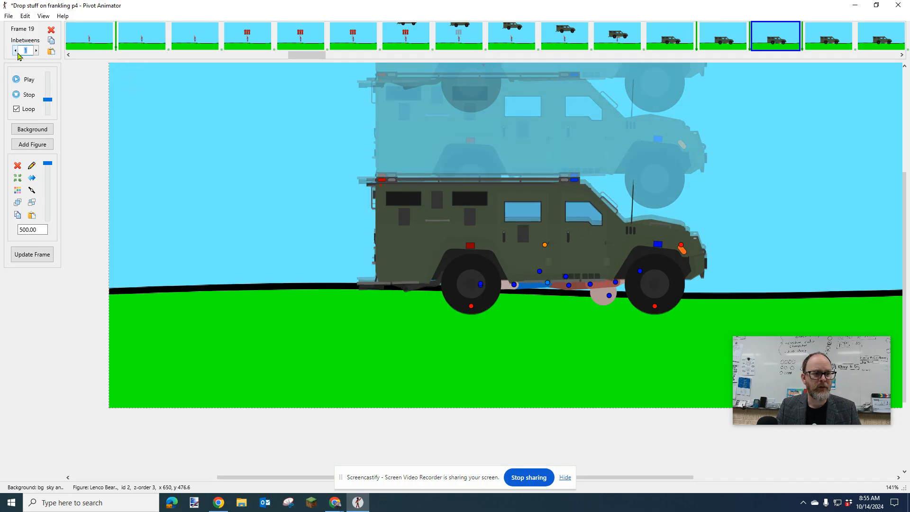
click(28, 80)
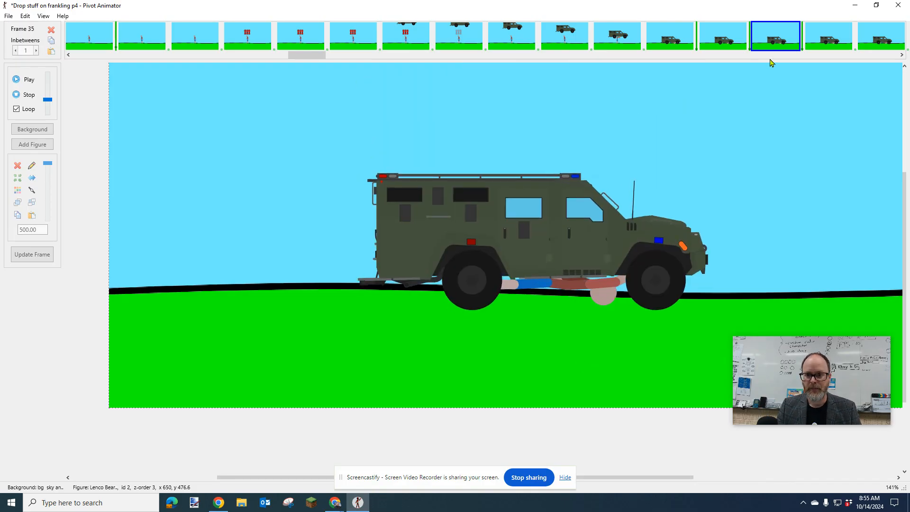
Set frame 18's inbetweens to 0 and play back the animation with the full scene in view
click(829, 42)
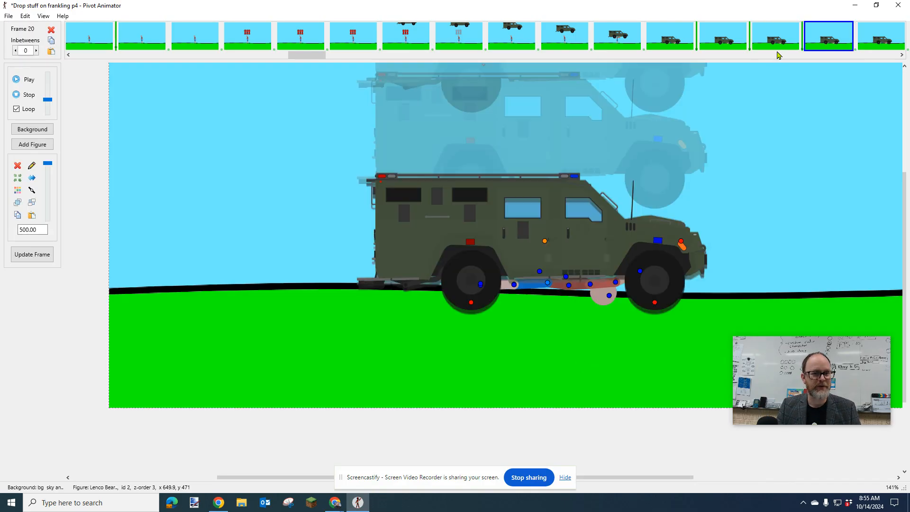
click(717, 46)
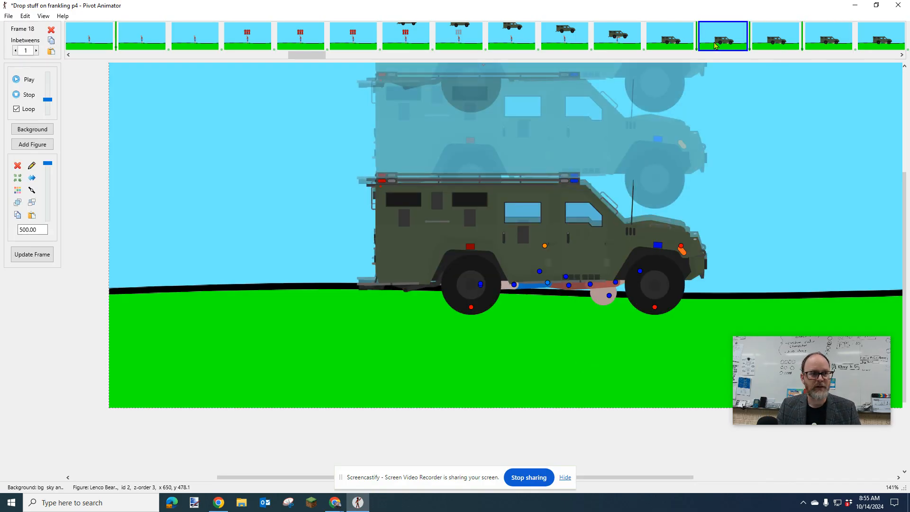
click(15, 51)
click(18, 79)
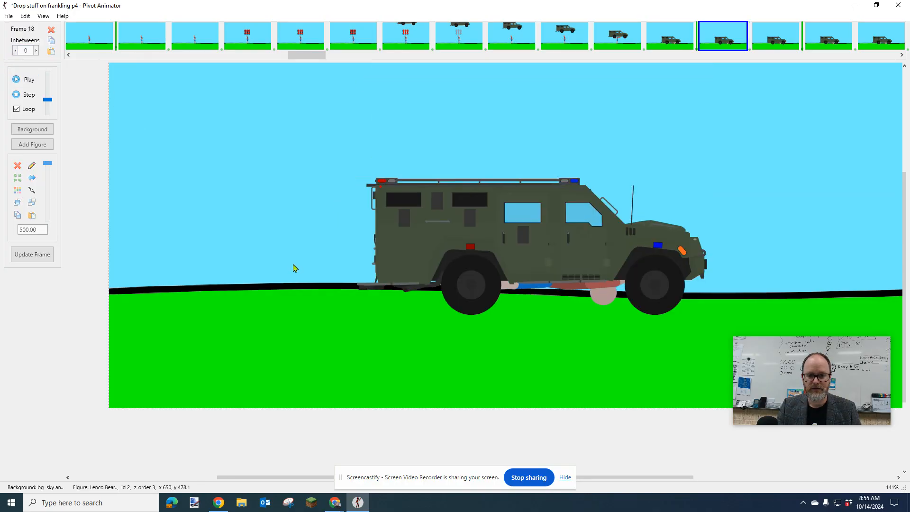
scroll(518, 231, down, 2)
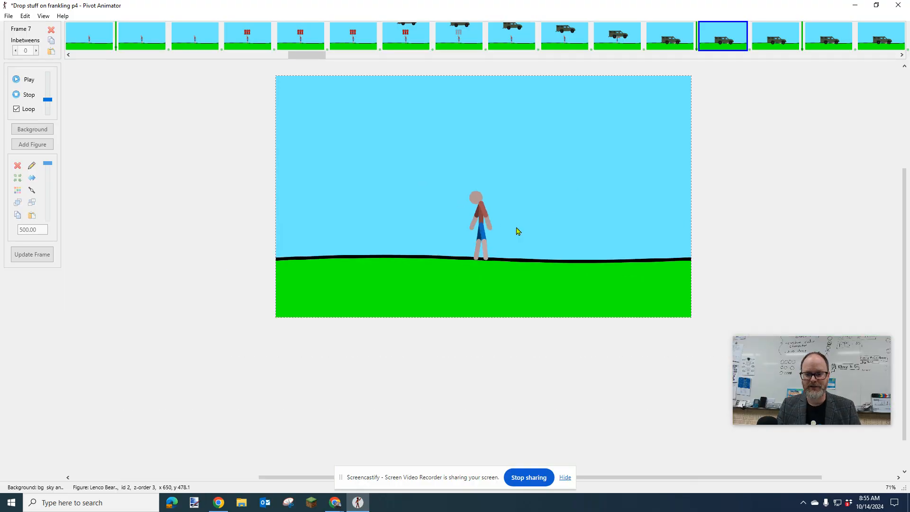